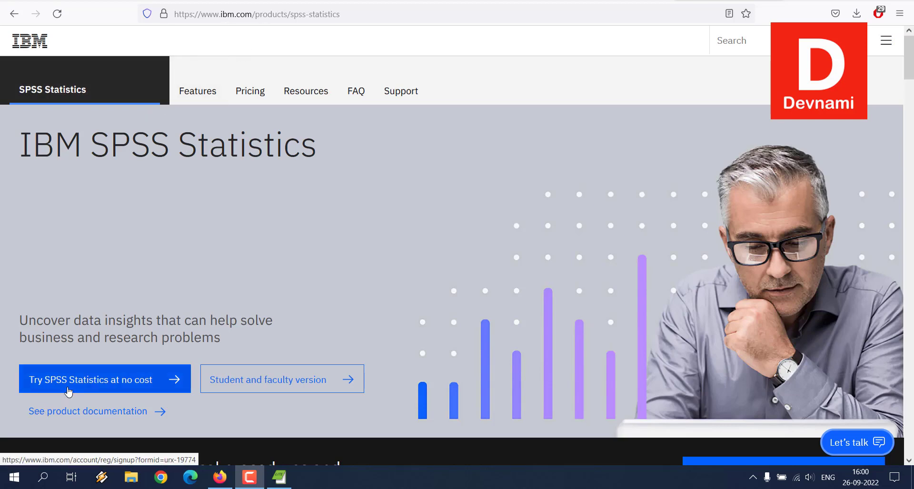
# Start the no-cost SPSS Statistics trial sign-up and log in with an existing IBM account instead of creating one.
pyautogui.click(159, 378)
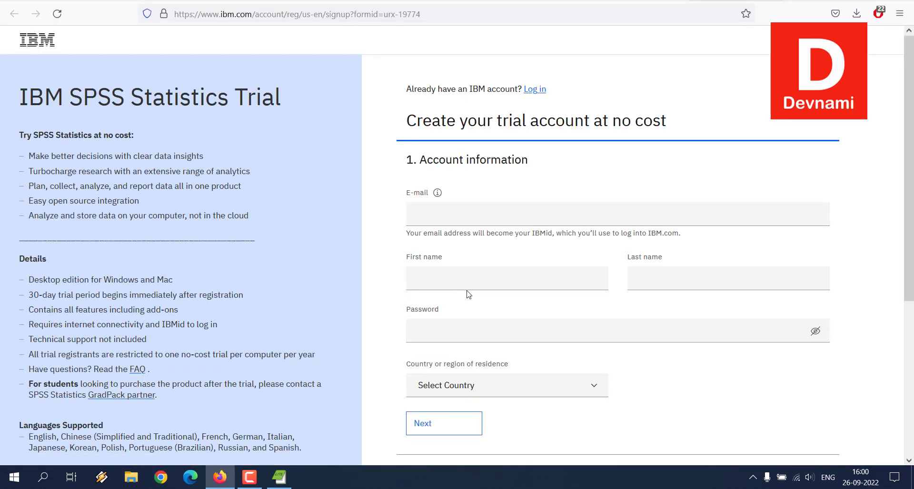
pyautogui.click(540, 90)
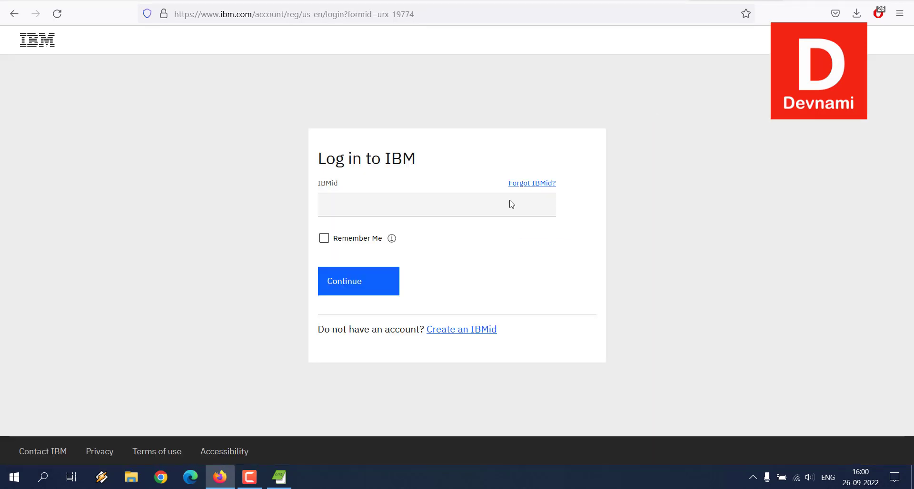
pyautogui.click(413, 210)
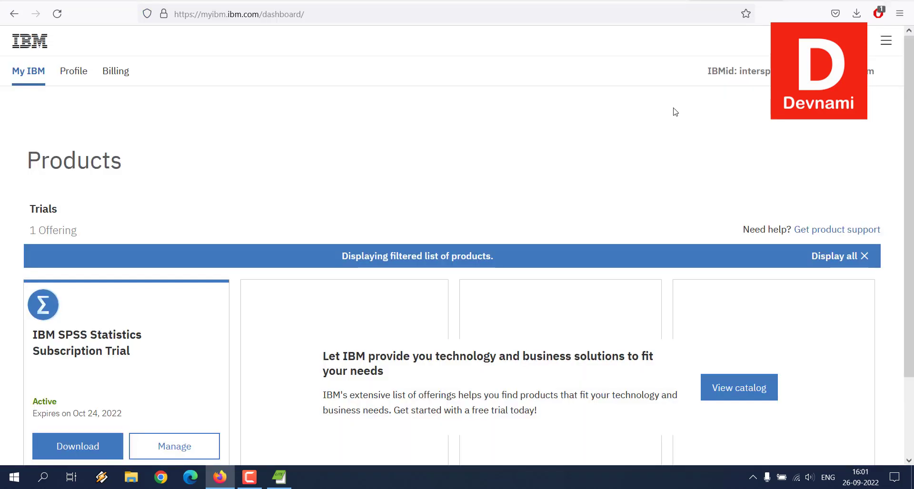
# Review the IBM SPSS Statistics Subscription Trial entry and its download option on the products dashboard.
pyautogui.scroll(-3, 675, 112)
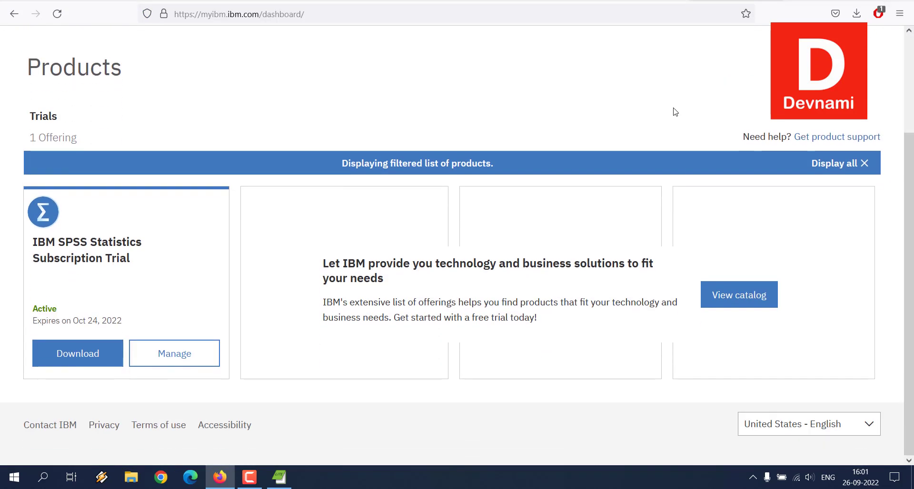
pyautogui.click(134, 242)
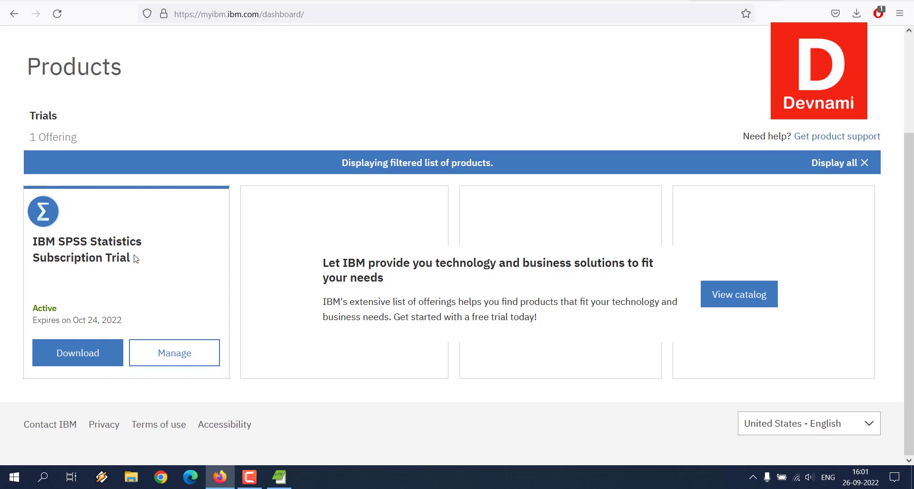
pyautogui.scroll(3, 127, 243)
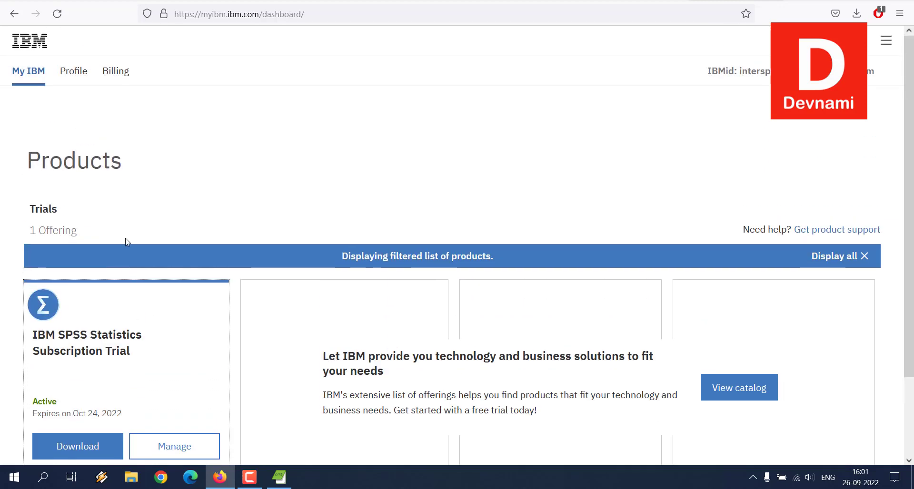
pyautogui.scroll(-2, 172, 155)
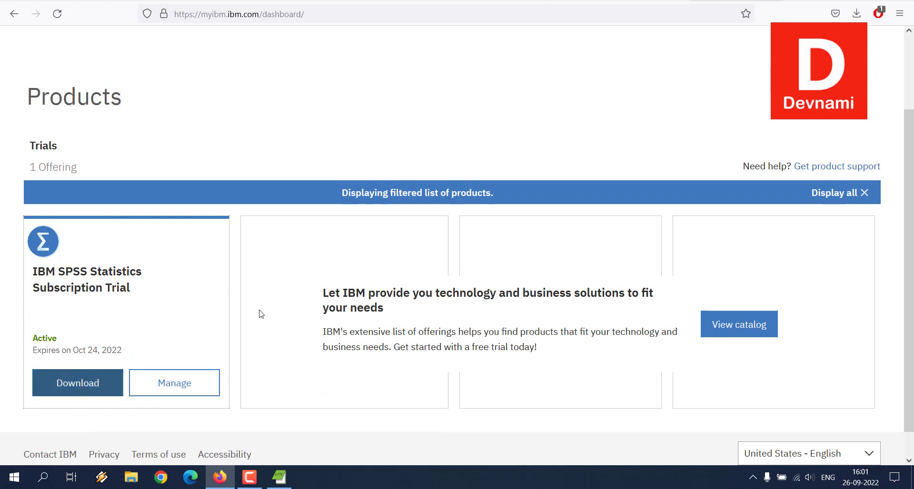
# Switch from the browser to IBM SPSS Statistics on the desktop and delete the Auto-Recovery restore point from its welcome dialog.
pyautogui.click(846, 1)
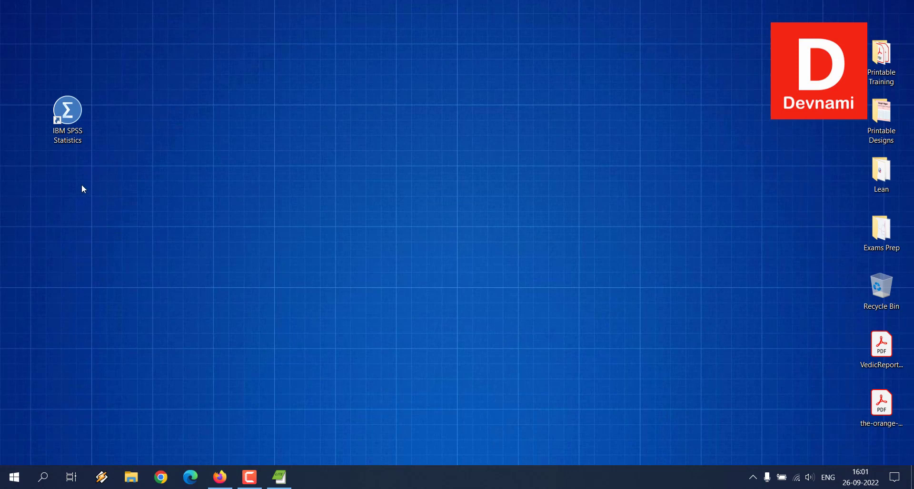
pyautogui.doubleClick(67, 114)
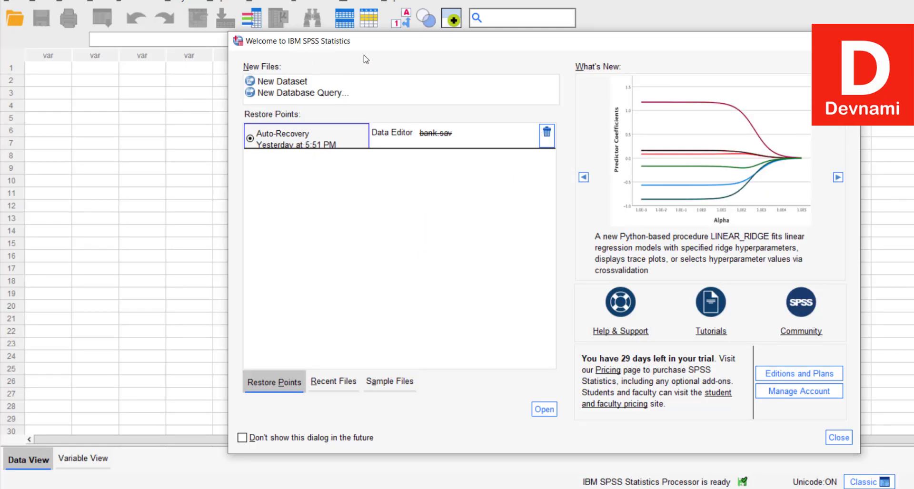
pyautogui.moveTo(431, 45); pyautogui.dragTo(371, 25)
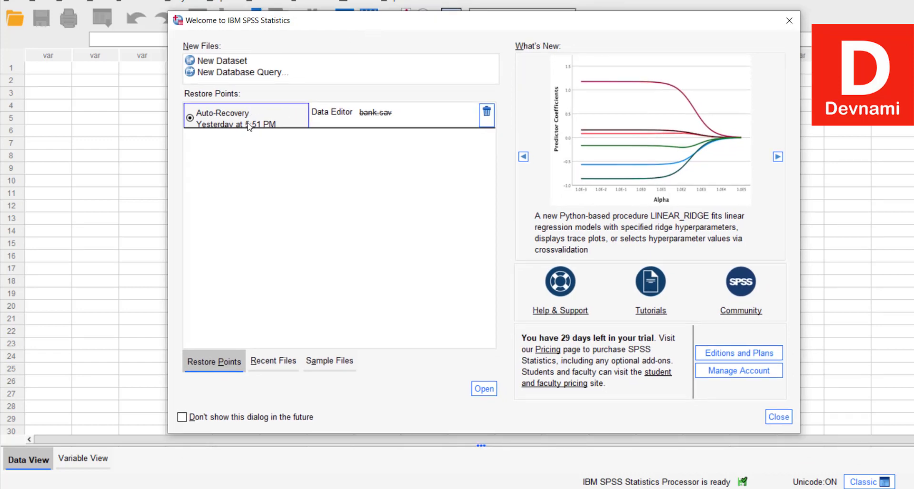
pyautogui.click(487, 113)
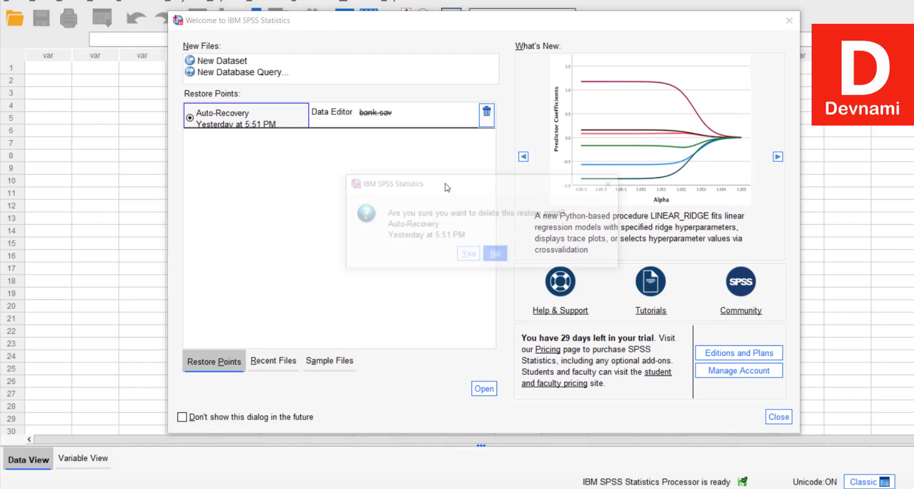
pyautogui.click(470, 256)
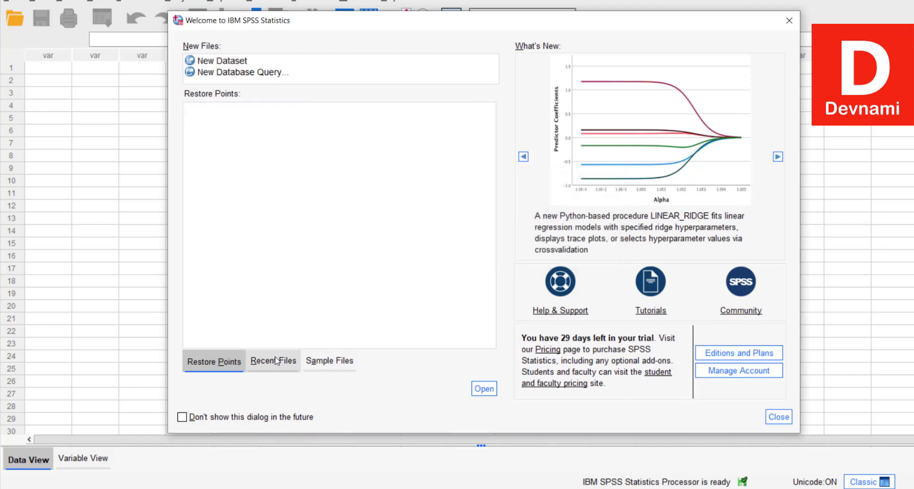
# Look through the list of sample files in the welcome dialog, then close the dialog.
pyautogui.click(348, 361)
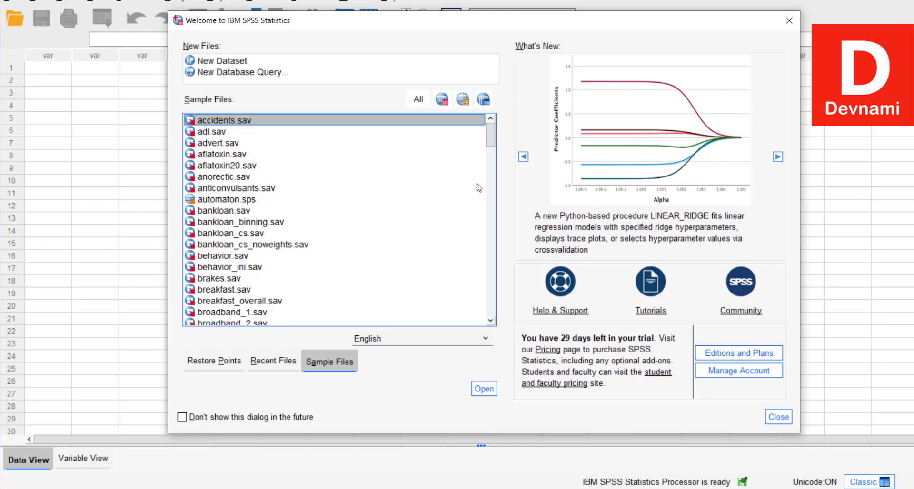
pyautogui.moveTo(490, 135); pyautogui.dragTo(484, 314)
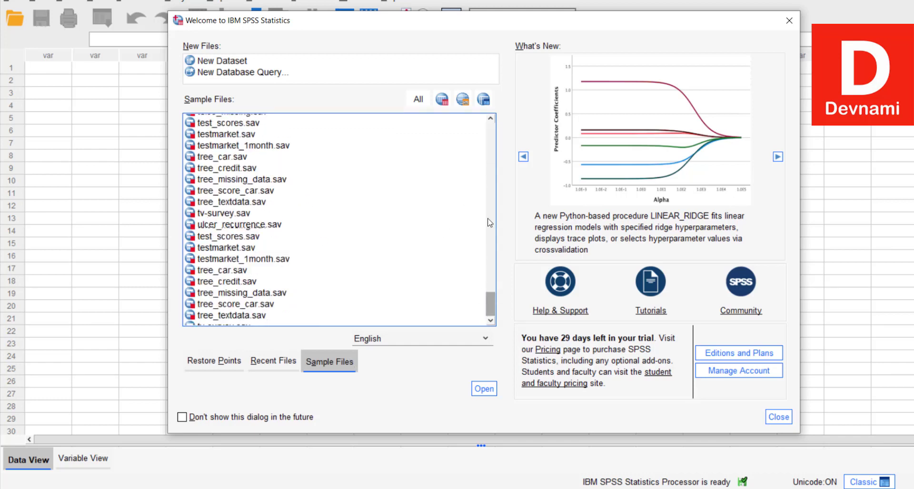
pyautogui.moveTo(490, 223); pyautogui.dragTo(491, 126)
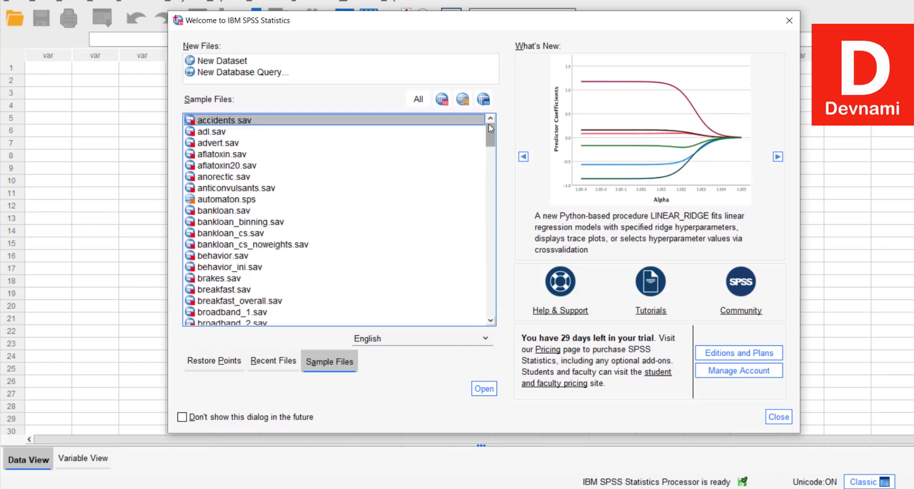
pyautogui.click(257, 121)
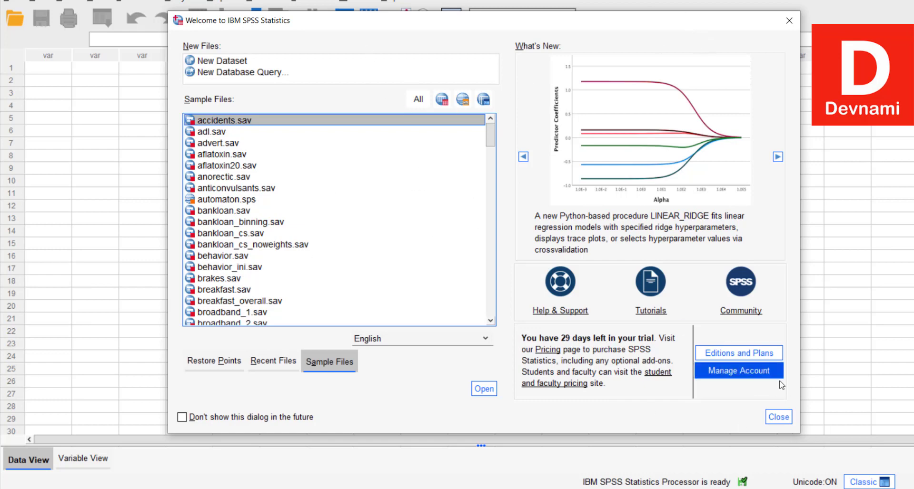
pyautogui.click(779, 417)
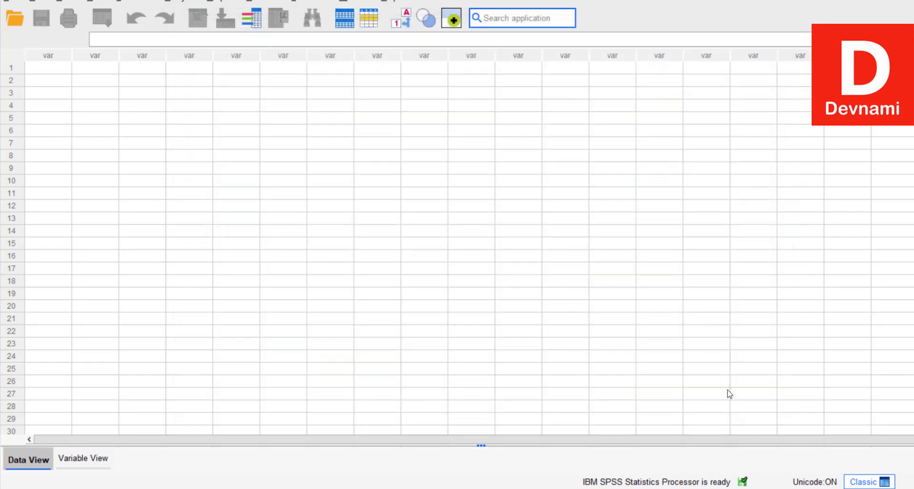
# Start opening a data file and decline sharing feature usage and performance data with IBM.
pyautogui.click(16, 2)
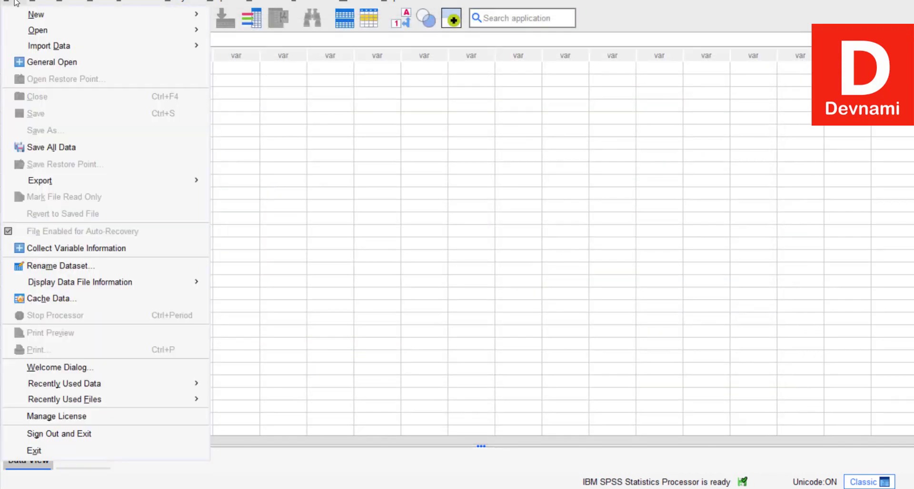
pyautogui.moveTo(31, 32)
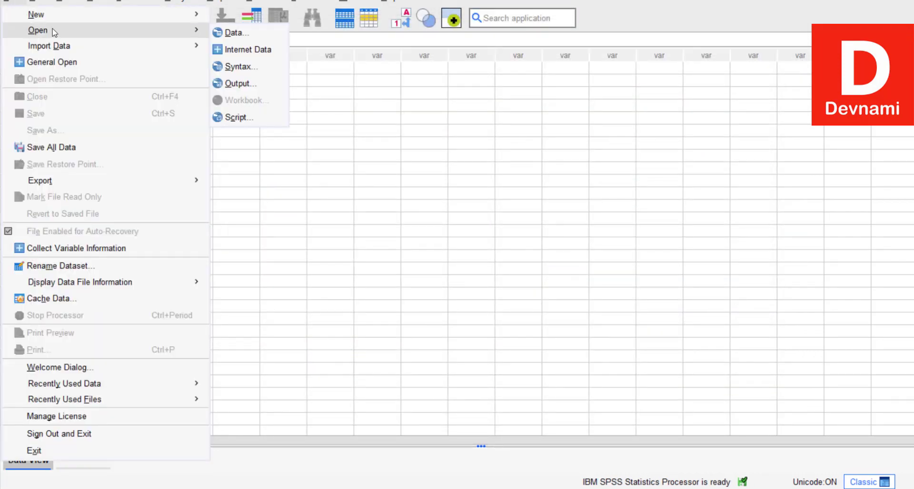
pyautogui.click(232, 33)
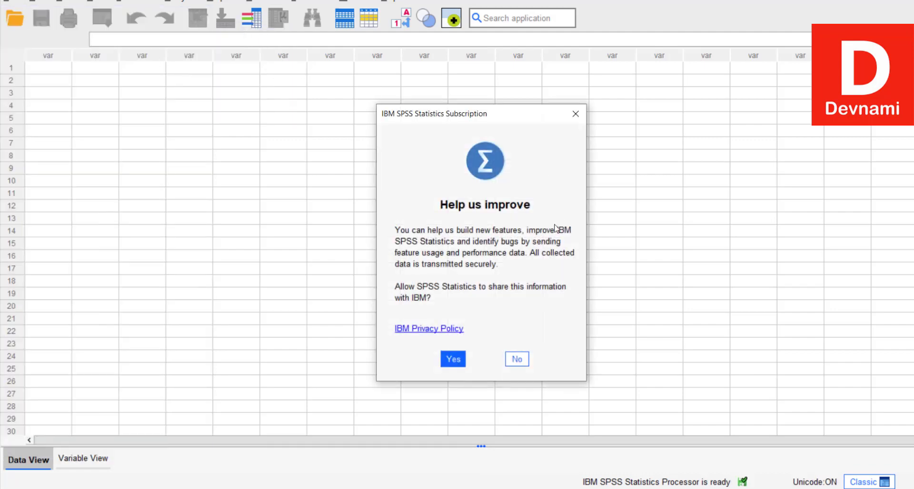
pyautogui.click(517, 359)
# Bring up the Open Data dialog and set the file type to CSV (*.csv).
pyautogui.click(7, 1)
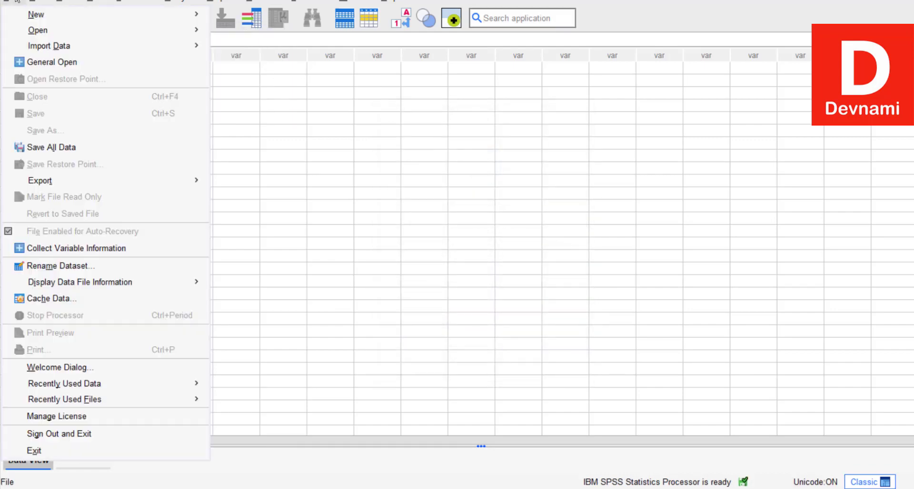
pyautogui.moveTo(173, 32)
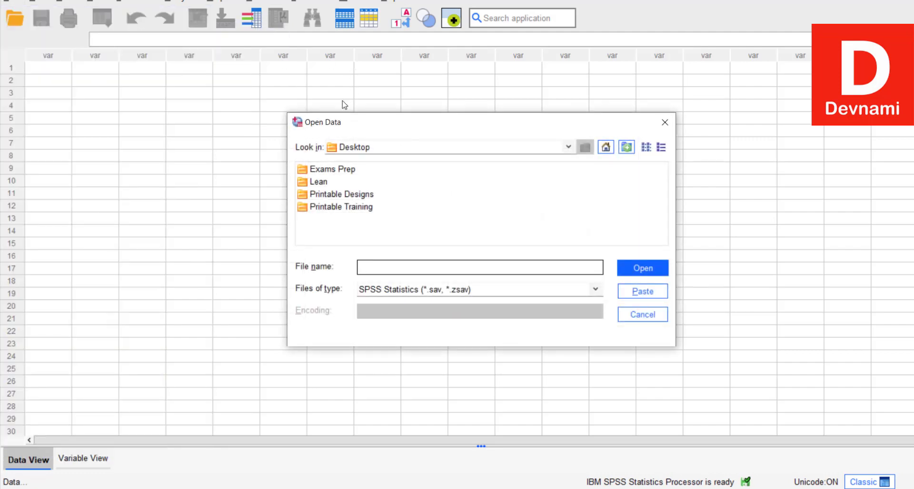
pyautogui.click(452, 291)
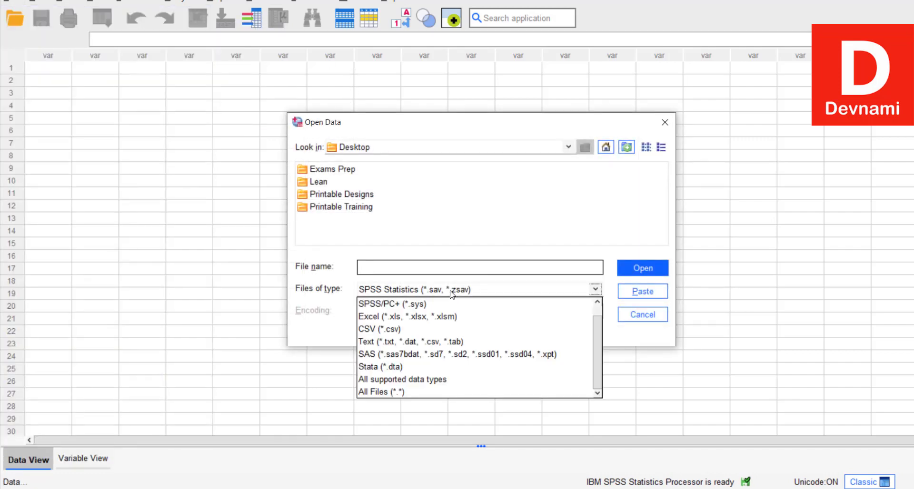
pyautogui.click(398, 332)
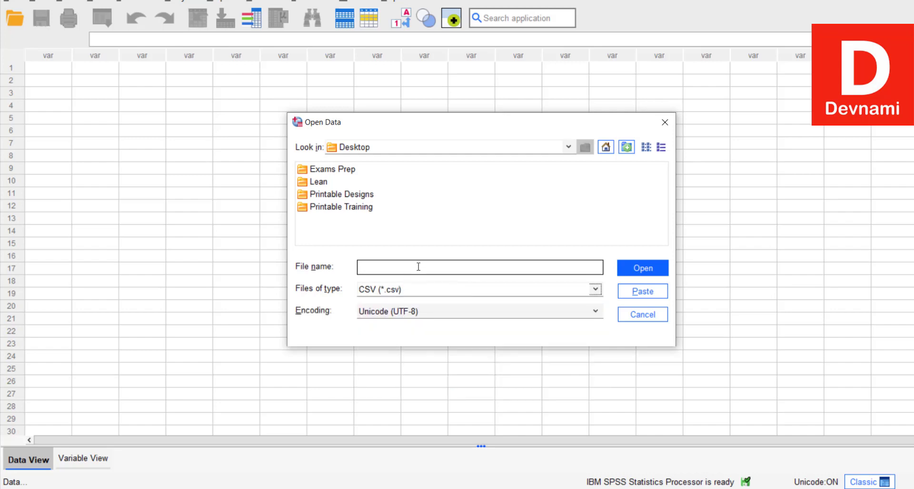
# Open covid19.csv from the Files folder on the Data (D:) drive for import with Unicode (UTF-8) encoding.
pyautogui.click(568, 147)
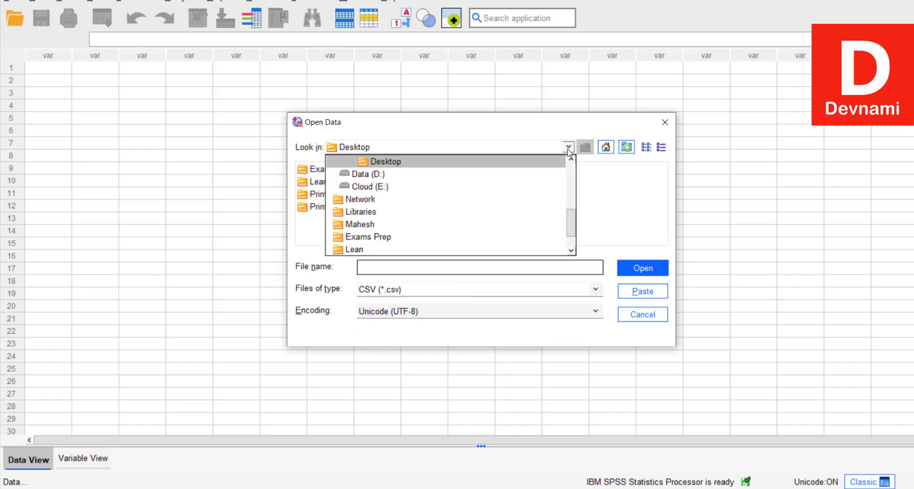
pyautogui.click(388, 175)
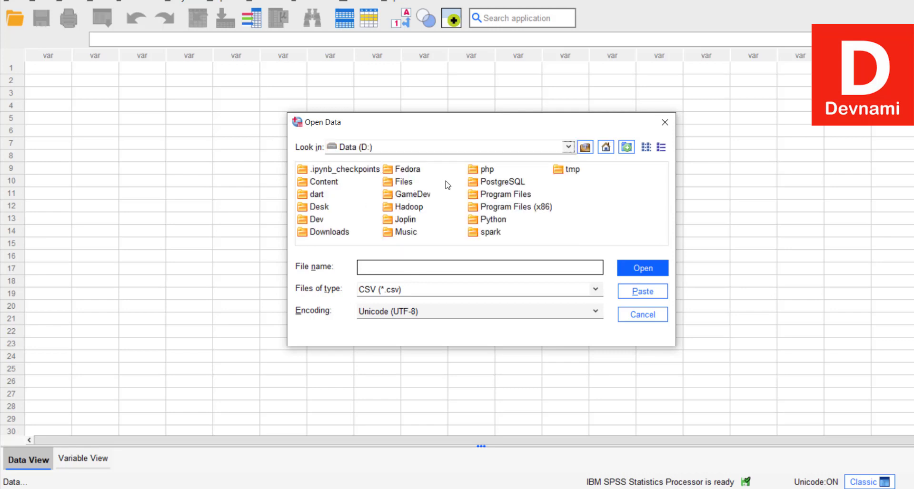
pyautogui.doubleClick(407, 183)
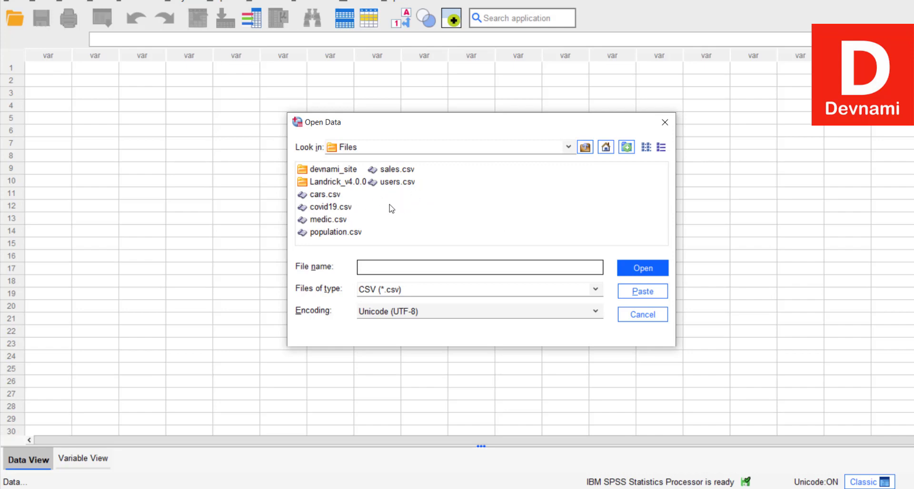
pyautogui.click(326, 209)
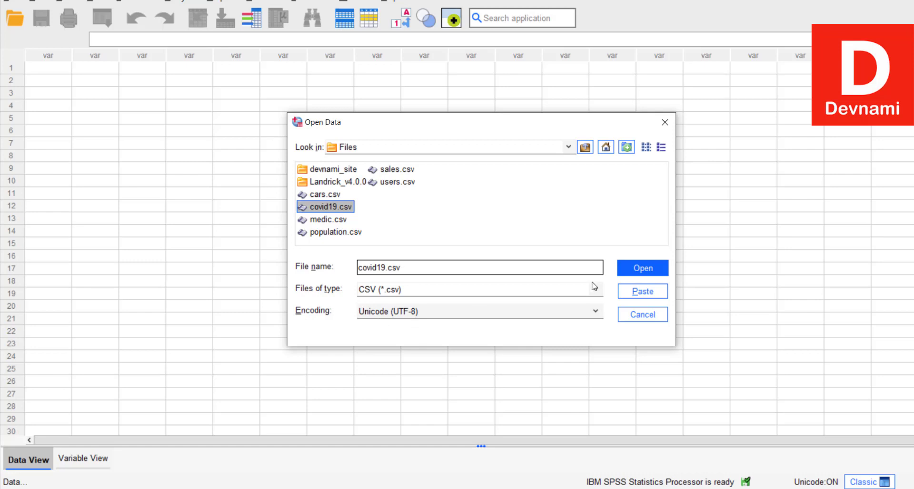
pyautogui.click(634, 271)
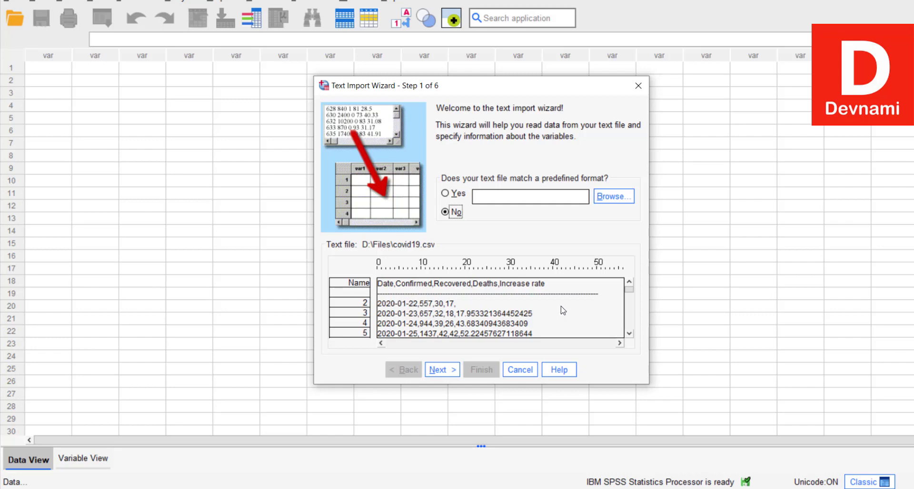
# Accept the import settings: no predefined format, data from line 2, one case per line, all cases, comma and space delimiters, no text qualifier.
pyautogui.moveTo(629, 289)
pyautogui.mouseDown()
pyautogui.moveTo(635, 332)
pyautogui.moveTo(633, 283)
pyautogui.mouseUp()
pyautogui.click(440, 370)
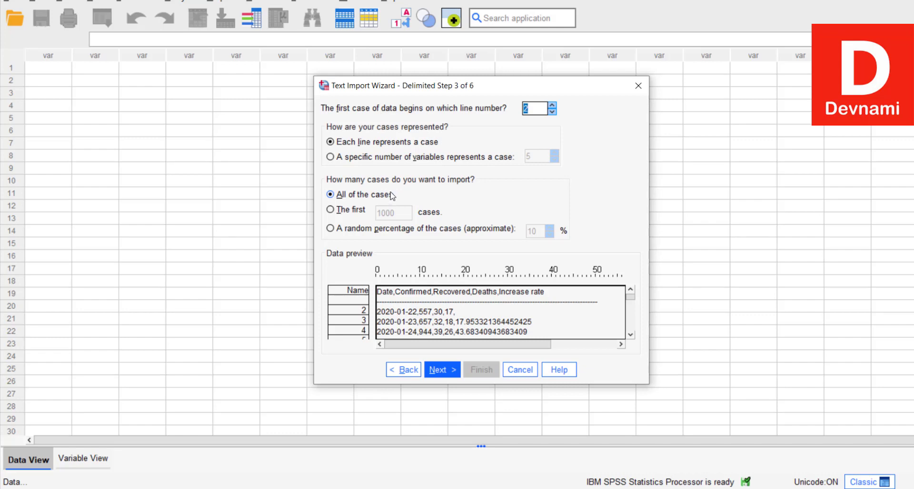
pyautogui.click(434, 370)
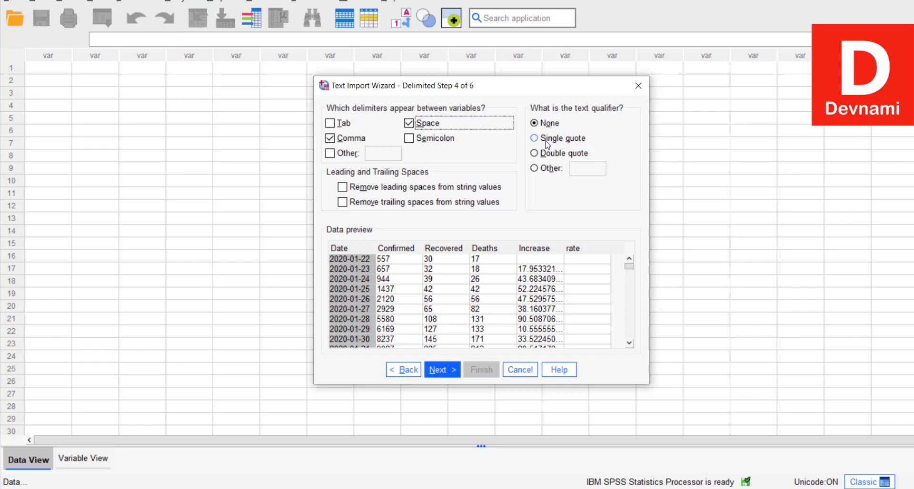
pyautogui.click(446, 371)
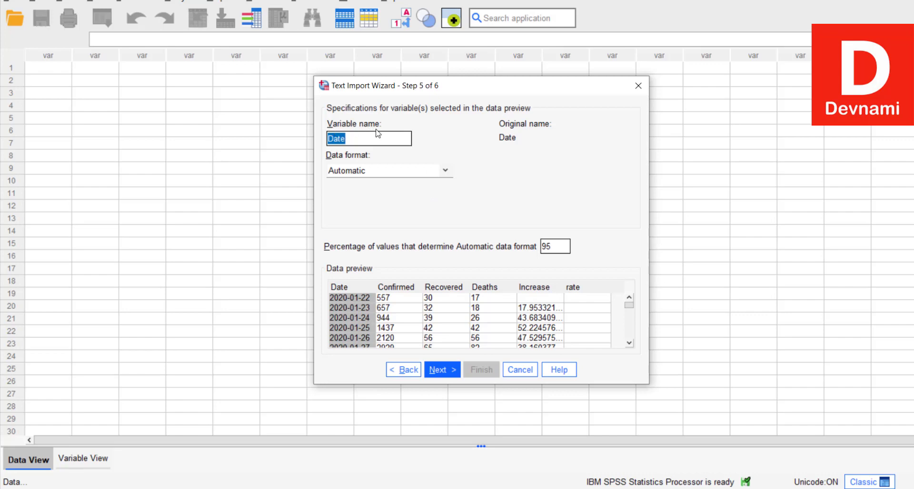
# Check the data formats available for the Date variable, keep its name and Automatic format, and proceed to the wizard's final step.
pyautogui.click(364, 139)
pyautogui.click(445, 171)
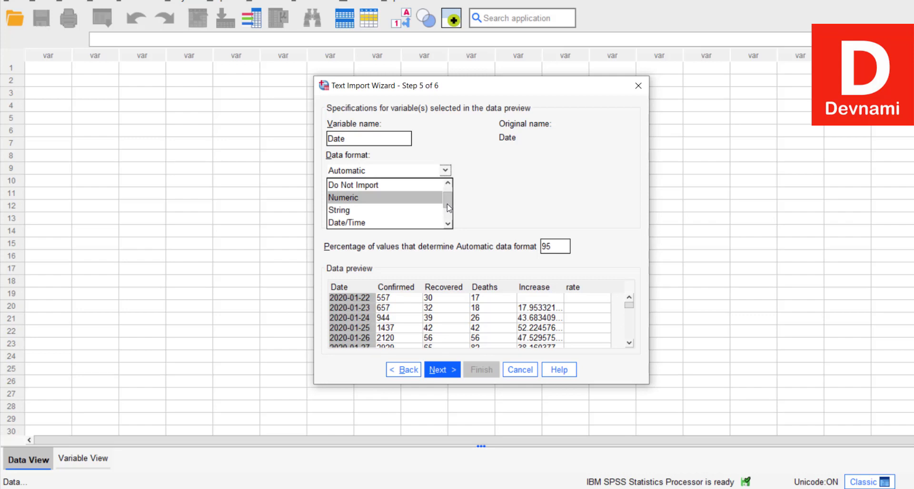
pyautogui.moveTo(447, 202); pyautogui.dragTo(473, 188)
pyautogui.click(473, 188)
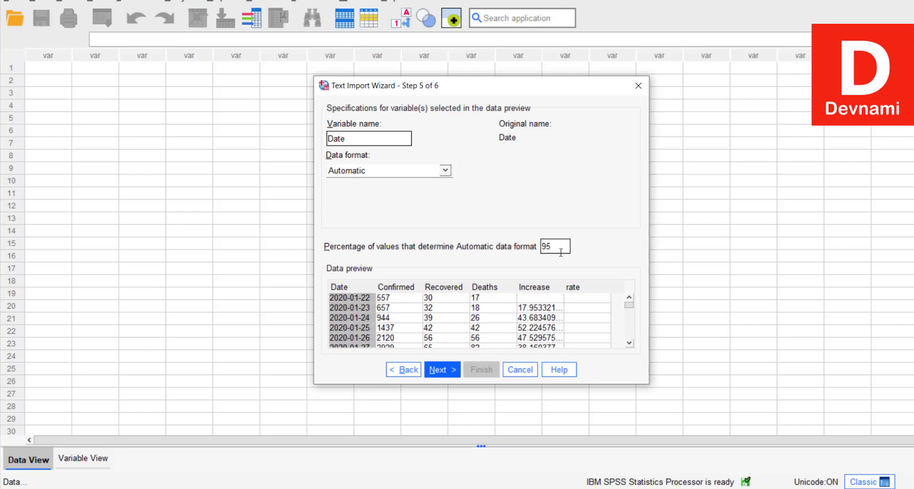
pyautogui.click(449, 371)
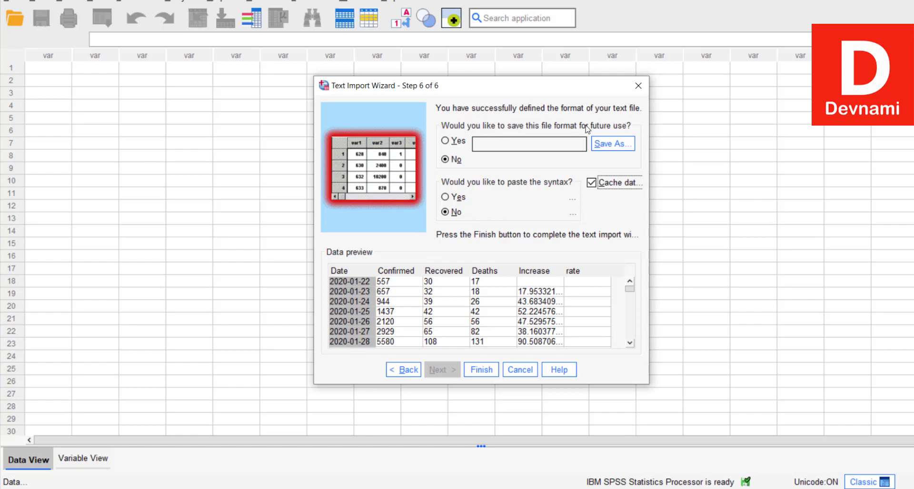
# Save the import file format as demo on the Desktop in TextWizard Predefined Format (*.tpf) and finish the text import.
pyautogui.click(449, 142)
pyautogui.click(599, 142)
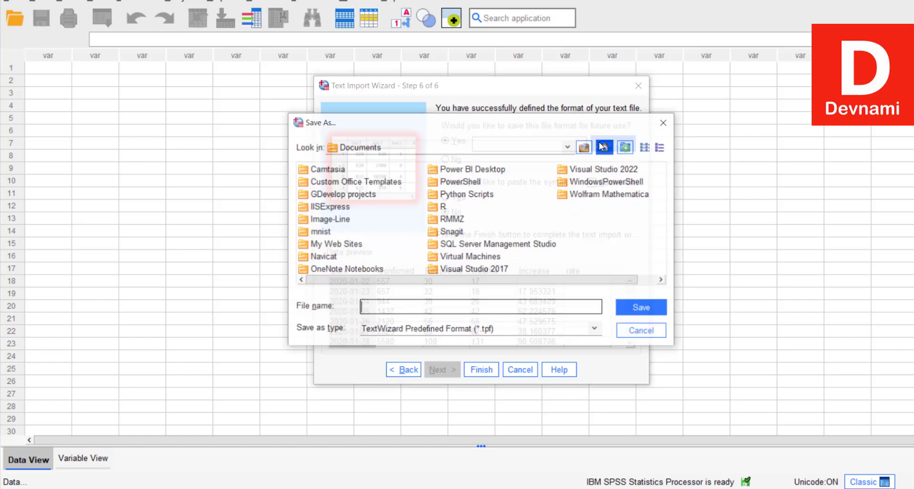
pyautogui.click(379, 150)
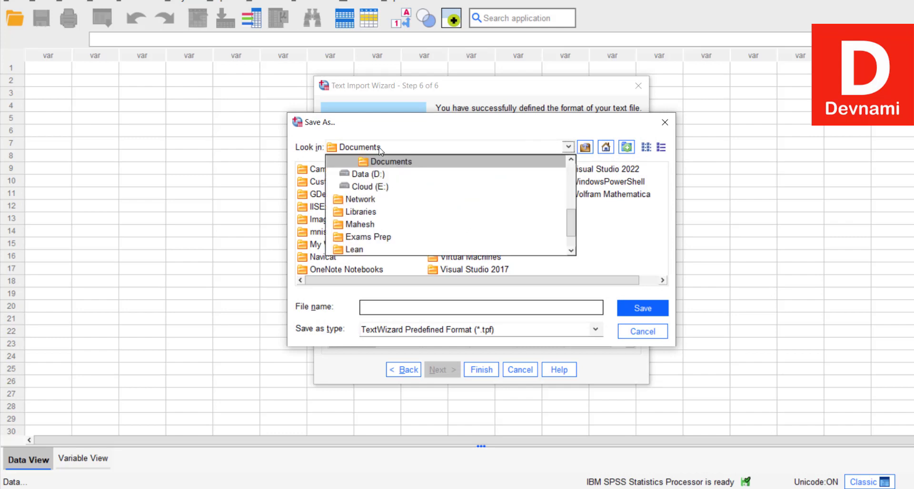
pyautogui.scroll(3, 400, 173)
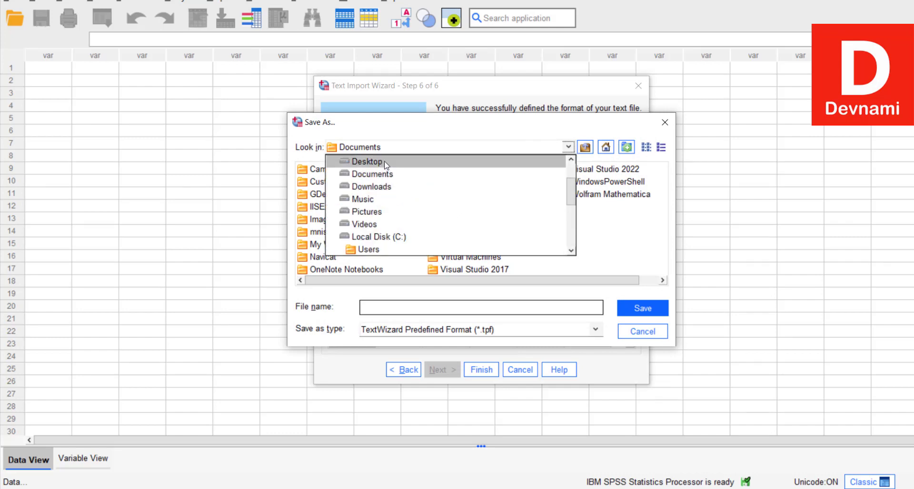
pyautogui.click(367, 162)
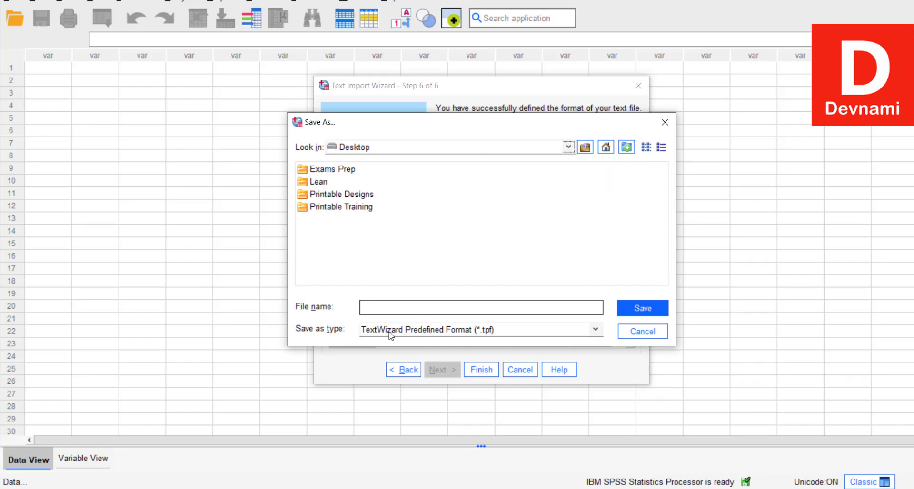
pyautogui.click(426, 332)
pyautogui.click(410, 310)
pyautogui.write('demo')
pyautogui.click(643, 309)
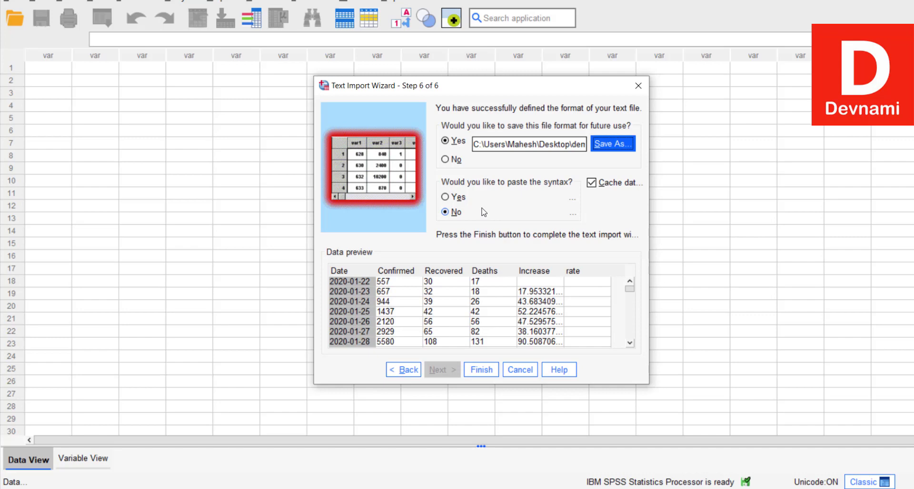
pyautogui.click(482, 370)
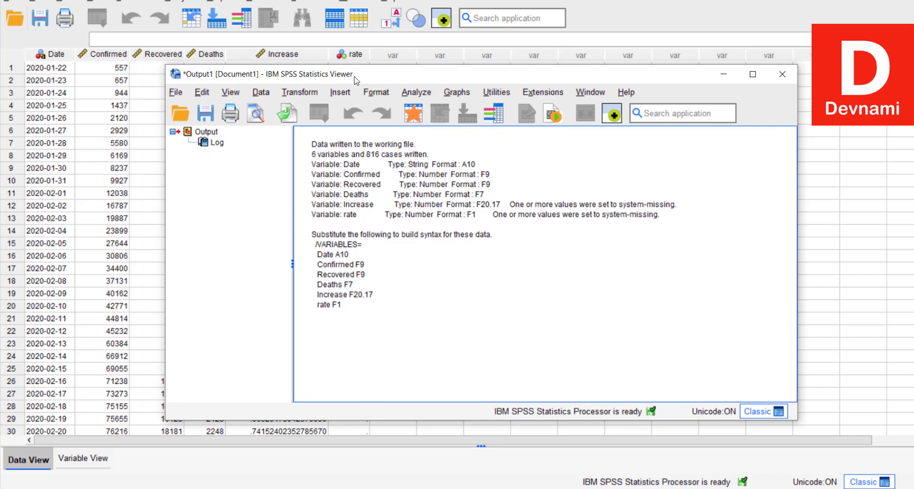
# Select the import Log in the output viewer, and close the viewer without saving its contents.
pyautogui.click(219, 143)
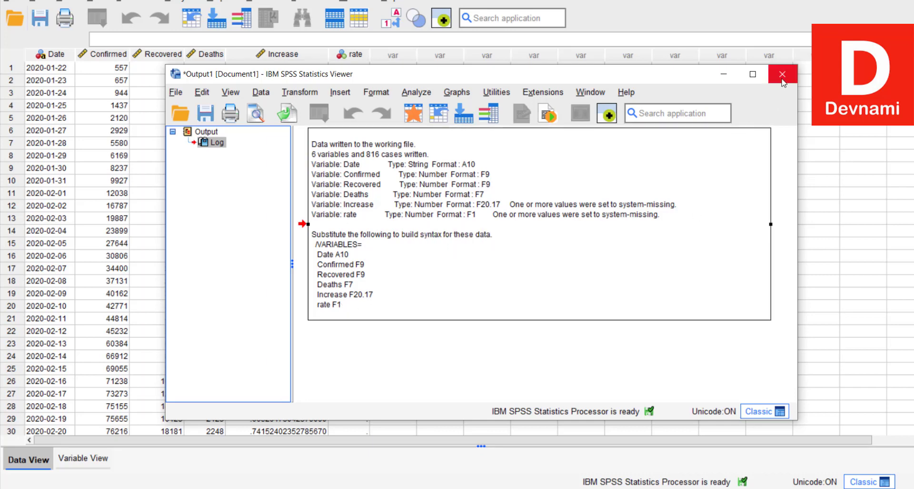
pyautogui.click(783, 74)
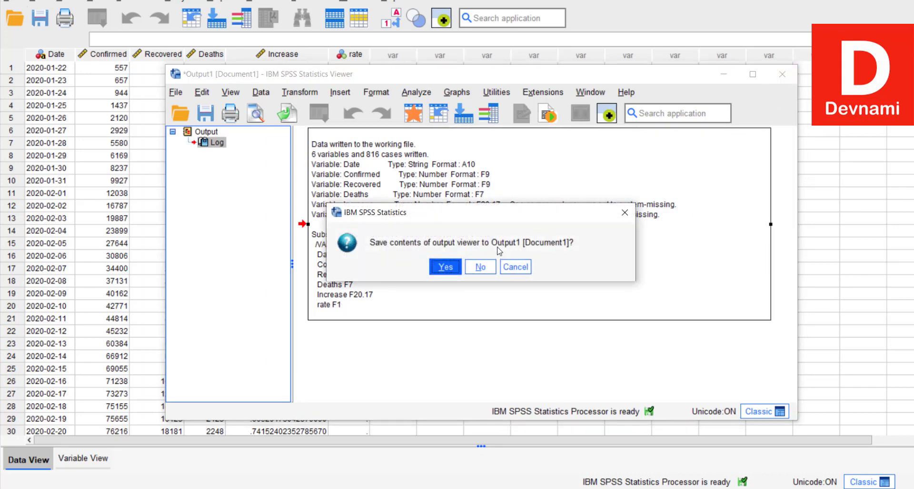
pyautogui.click(490, 264)
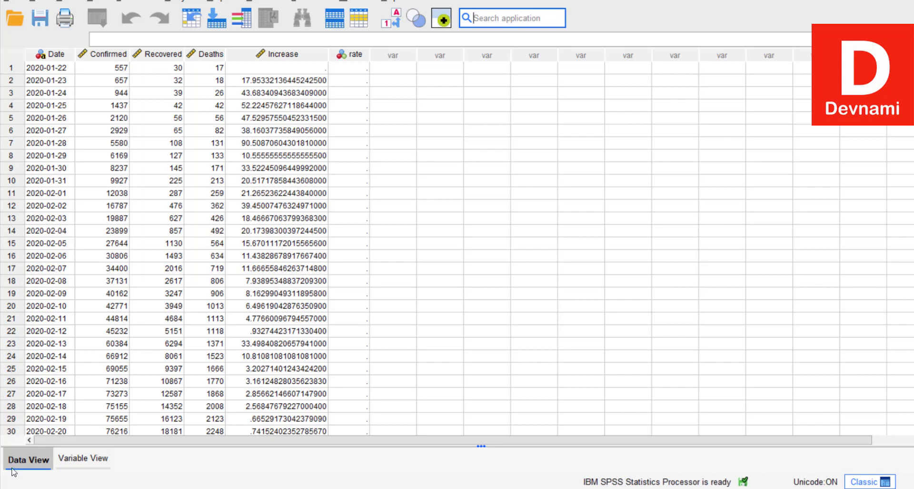
# Look through the imported cases in the data sheet, checking the values in the Increase column.
pyautogui.click(284, 72)
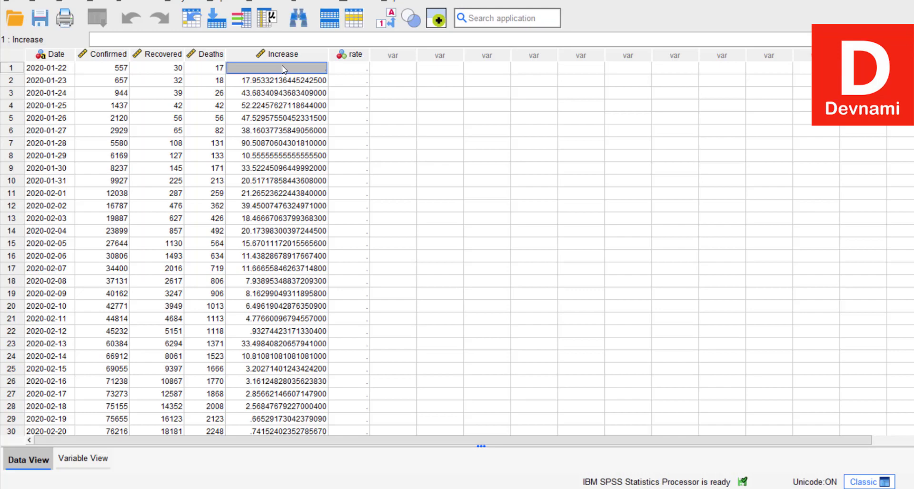
pyautogui.scroll(-17, 299, 182)
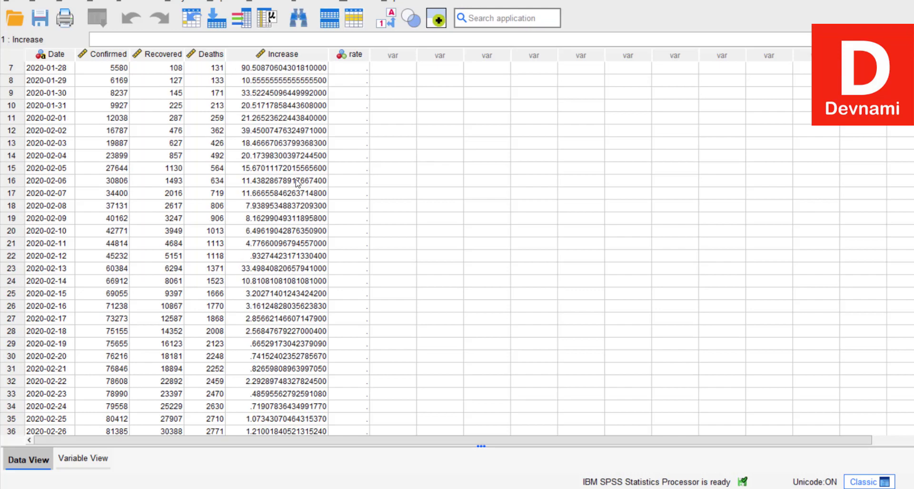
pyautogui.scroll(-20, 299, 182)
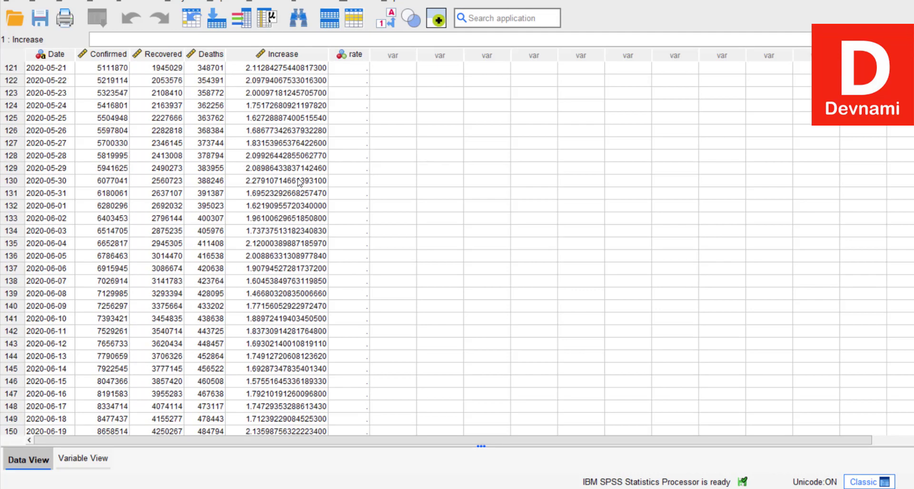
pyautogui.scroll(20, 300, 183)
pyautogui.scroll(20, 300, 183)
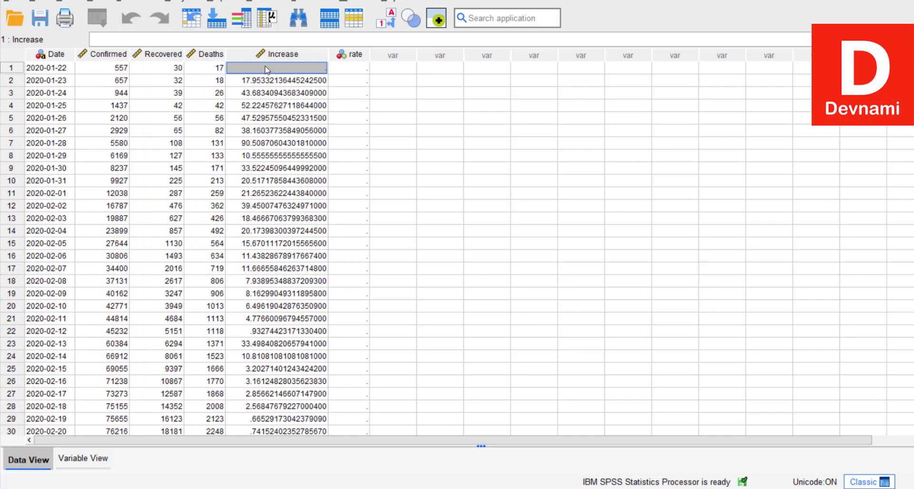
pyautogui.scroll(-20, 571, 248)
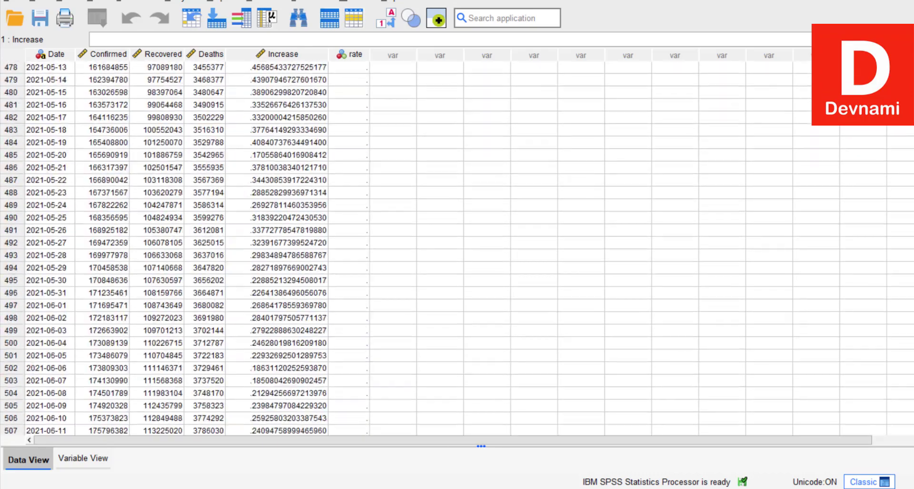
pyautogui.scroll(-5, 572, 248)
pyautogui.scroll(20, 571, 248)
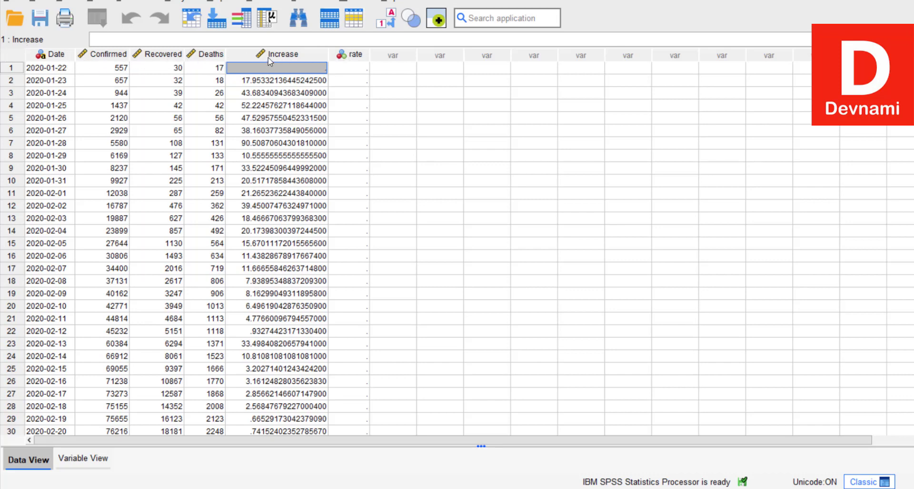
pyautogui.click(83, 458)
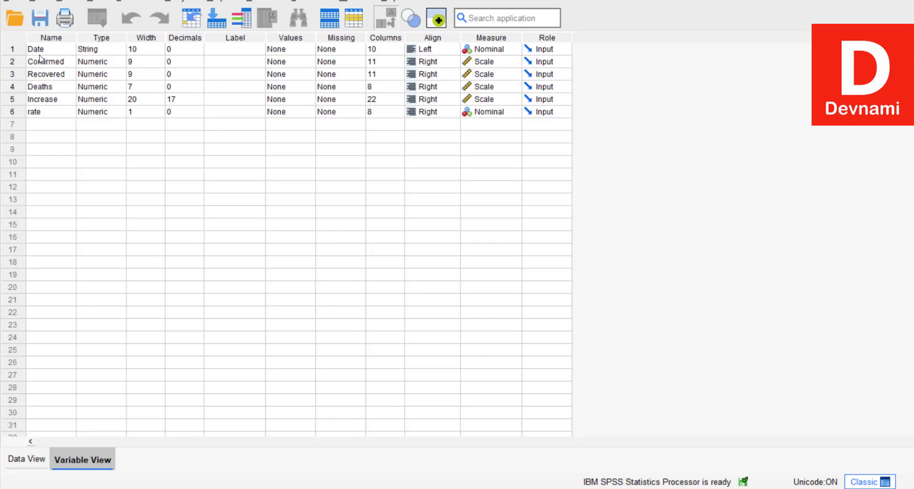
pyautogui.click(97, 50)
pyautogui.click(123, 50)
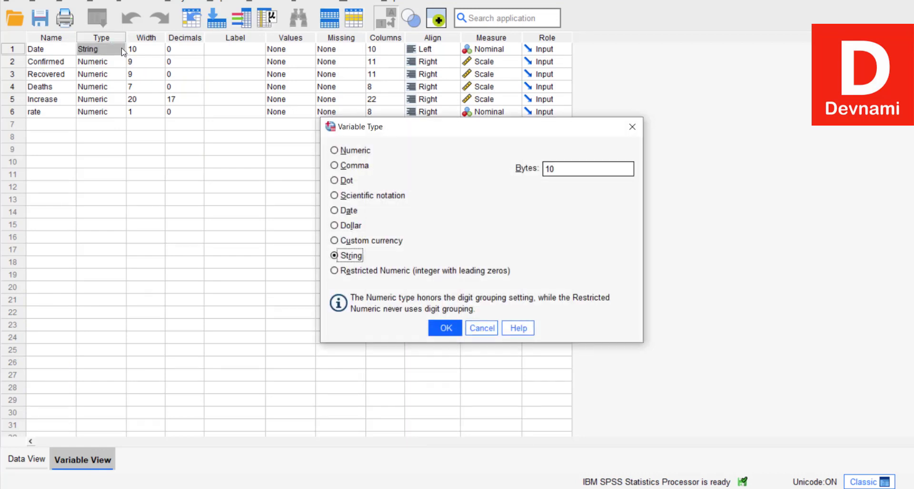
pyautogui.click(336, 211)
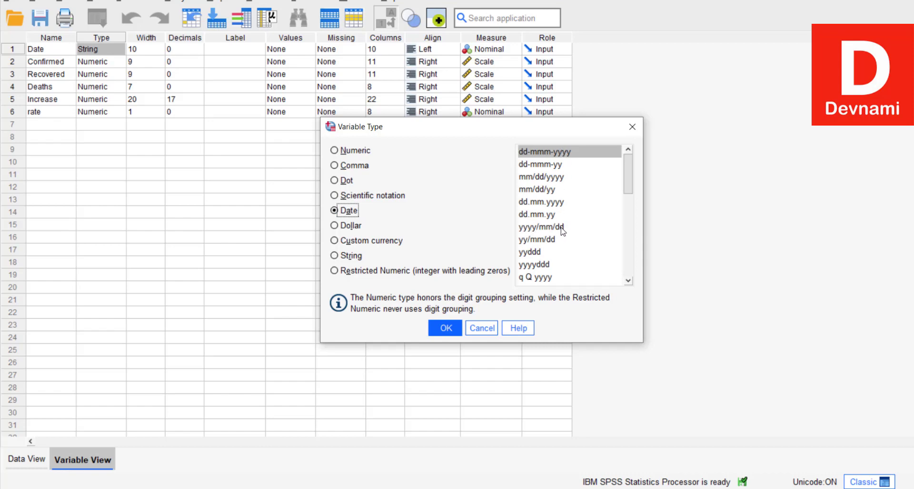
pyautogui.click(633, 126)
pyautogui.click(26, 459)
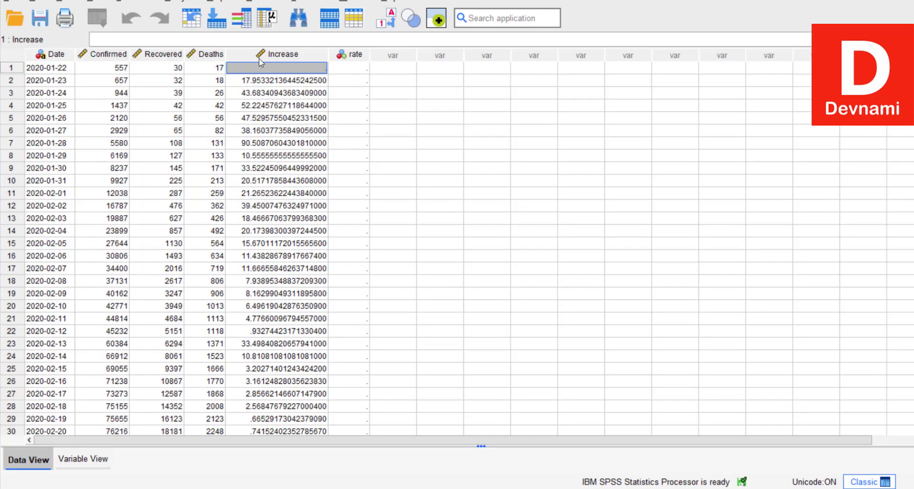
# Set the Date variable's type to Date with the yyyy/mm/dd format in the variable definitions.
pyautogui.click(76, 464)
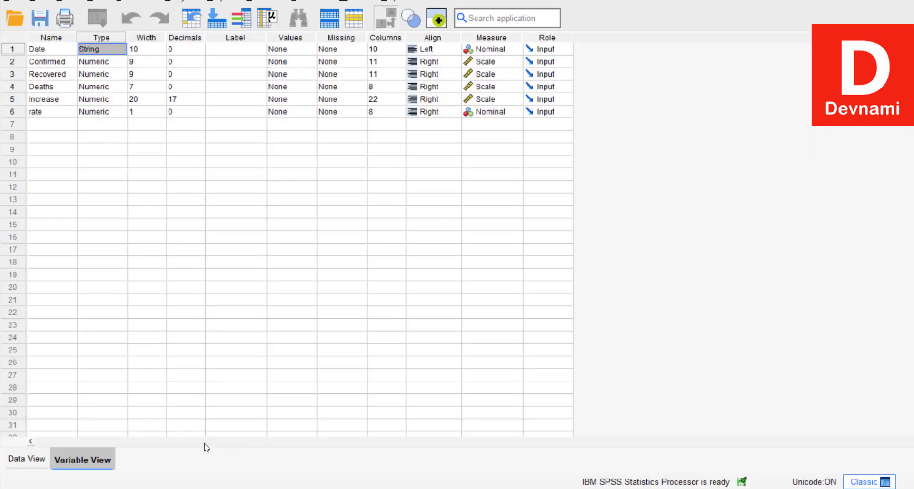
pyautogui.click(116, 53)
pyautogui.click(121, 49)
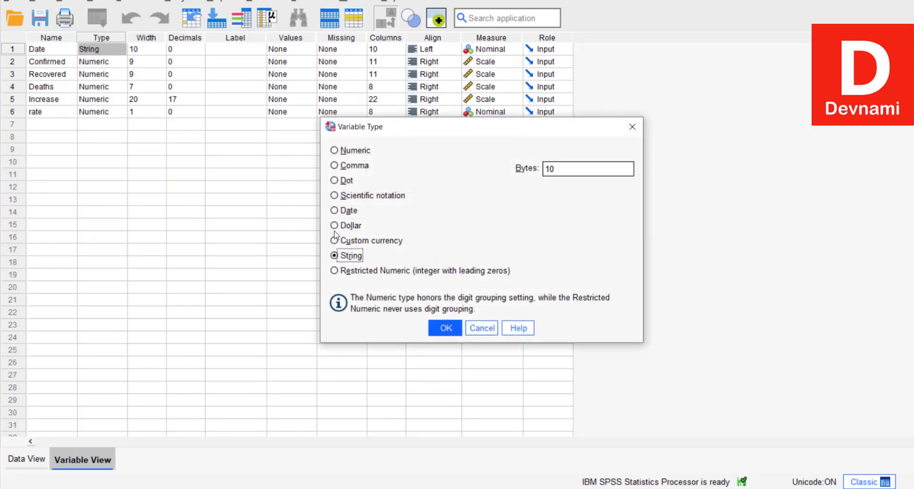
pyautogui.click(335, 211)
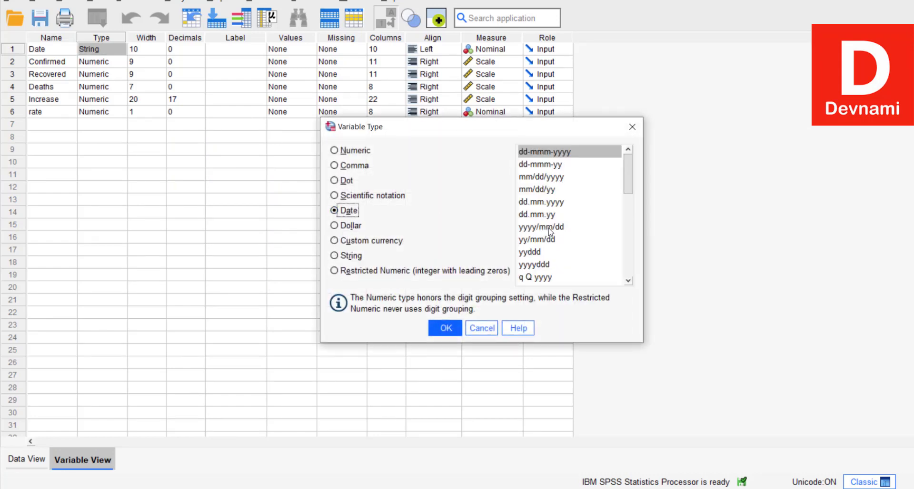
pyautogui.click(550, 227)
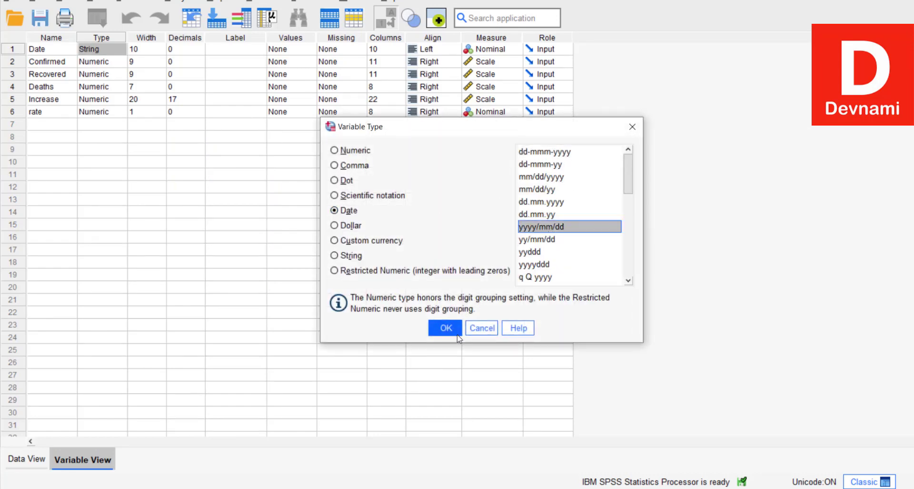
pyautogui.click(446, 328)
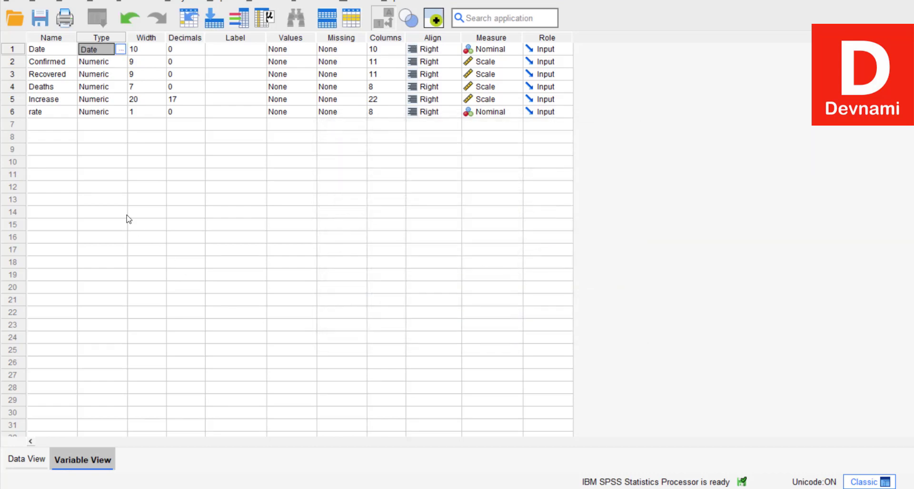
# Save the dataset as demo on the Desktop in SPSS Statistics (*.sav) format.
pyautogui.click(40, 17)
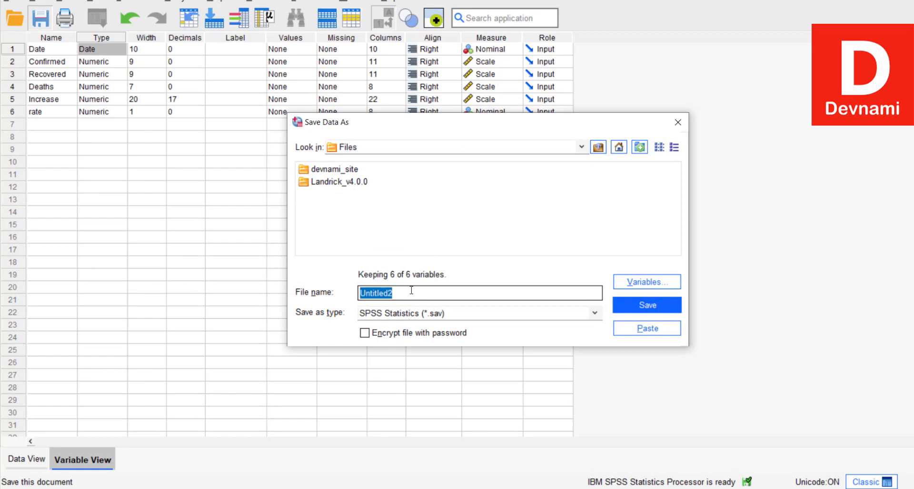
pyautogui.click(389, 147)
pyautogui.scroll(3, 388, 177)
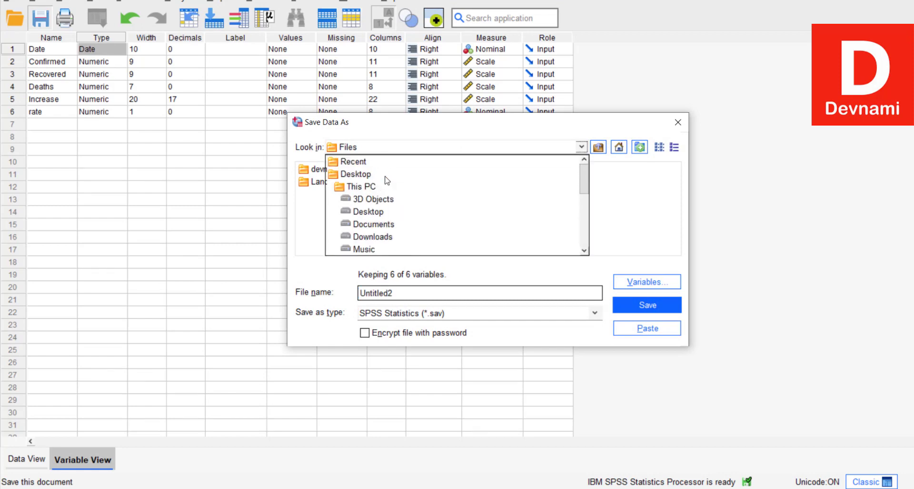
pyautogui.click(387, 174)
pyautogui.click(401, 293)
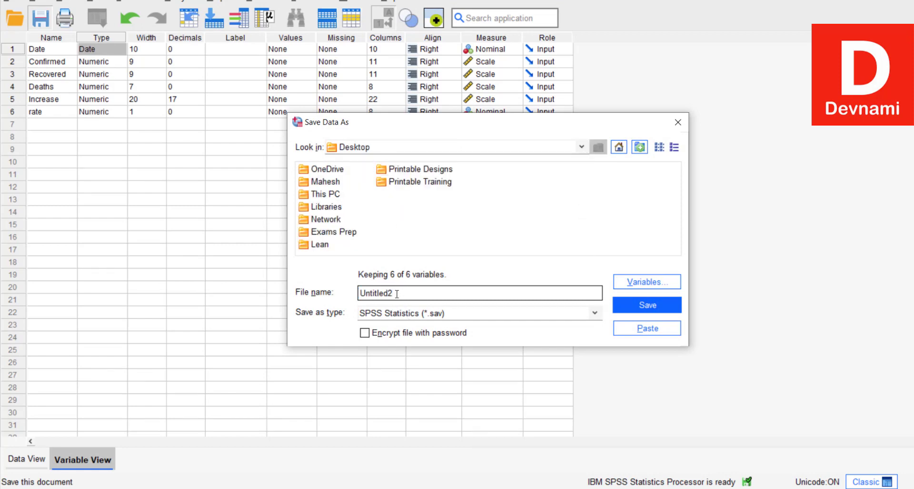
pyautogui.moveTo(397, 293); pyautogui.dragTo(342, 291)
pyautogui.write('demo')
pyautogui.click(647, 305)
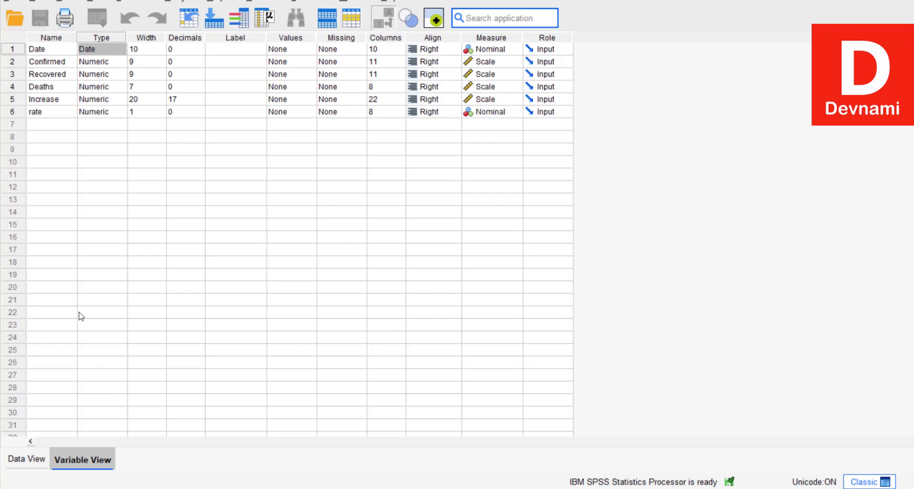
# Examine the formatting of the Date values across the cases in the data sheet.
pyautogui.click(38, 460)
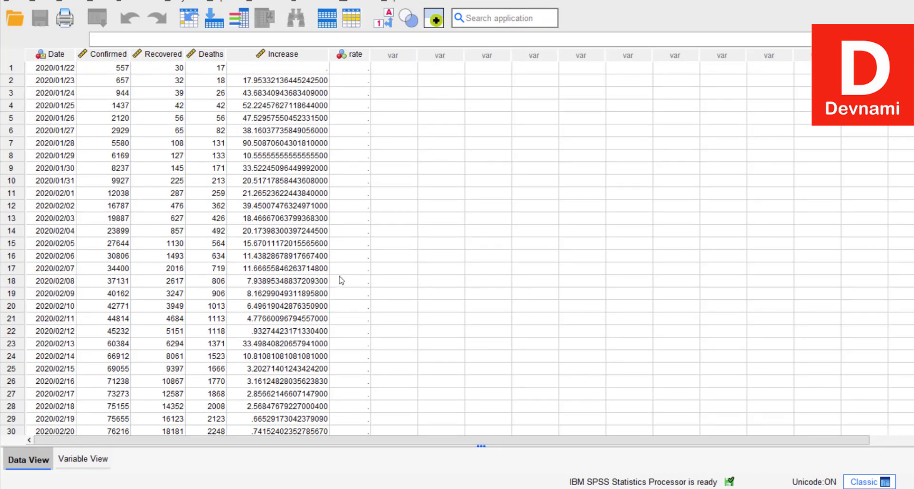
pyautogui.scroll(-20, 341, 280)
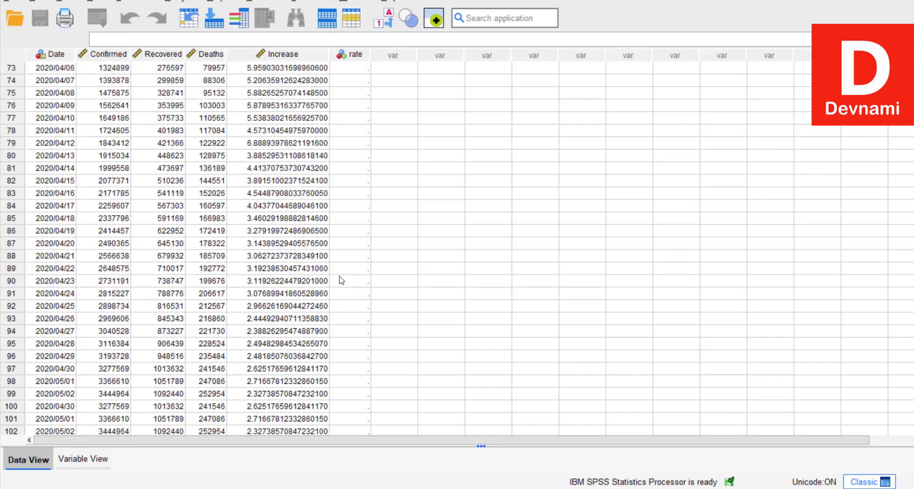
pyautogui.scroll(-4, 341, 280)
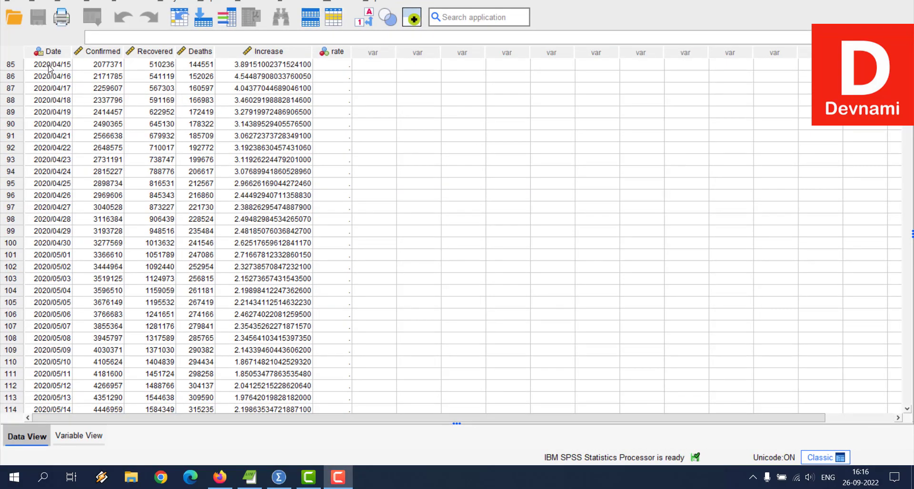
# Examine the date formats offered for the Date variable's type, including yy/mm/dd, mm/dd/yy and mm/dd/yyyy, and cancel the dialog.
pyautogui.click(82, 437)
pyautogui.click(104, 48)
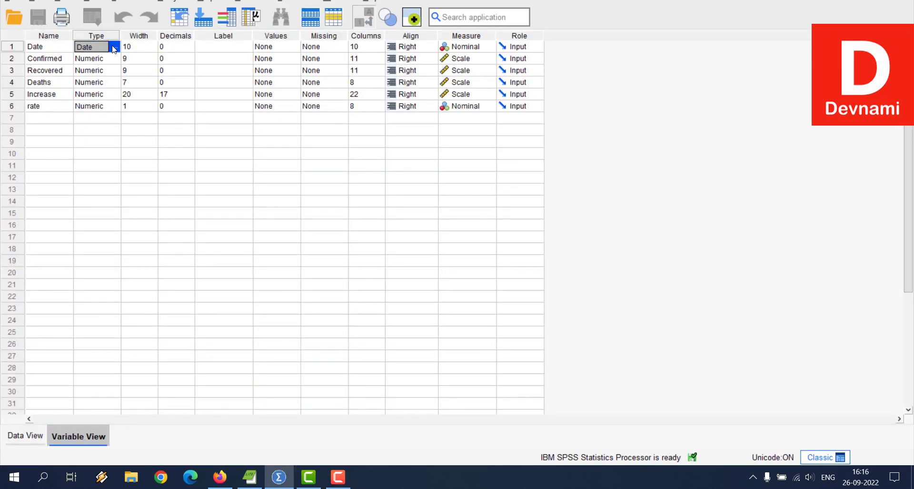
pyautogui.click(115, 47)
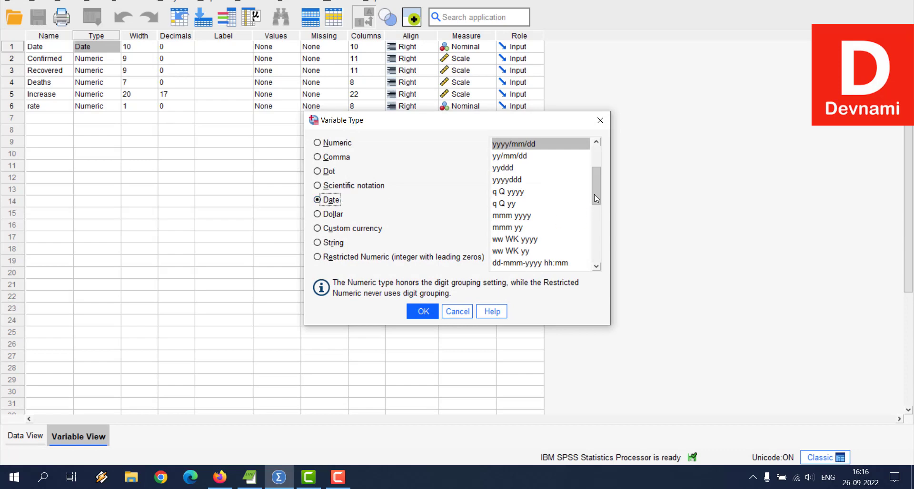
pyautogui.moveTo(595, 193); pyautogui.dragTo(597, 181)
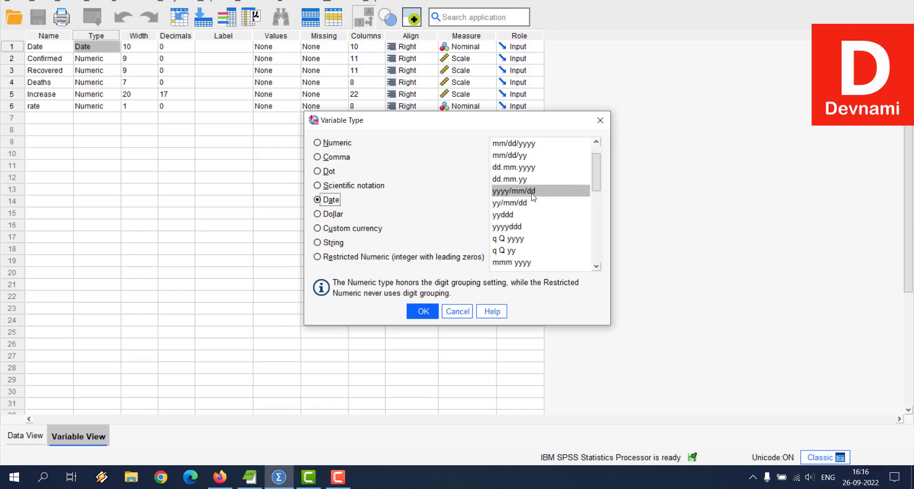
pyautogui.click(504, 204)
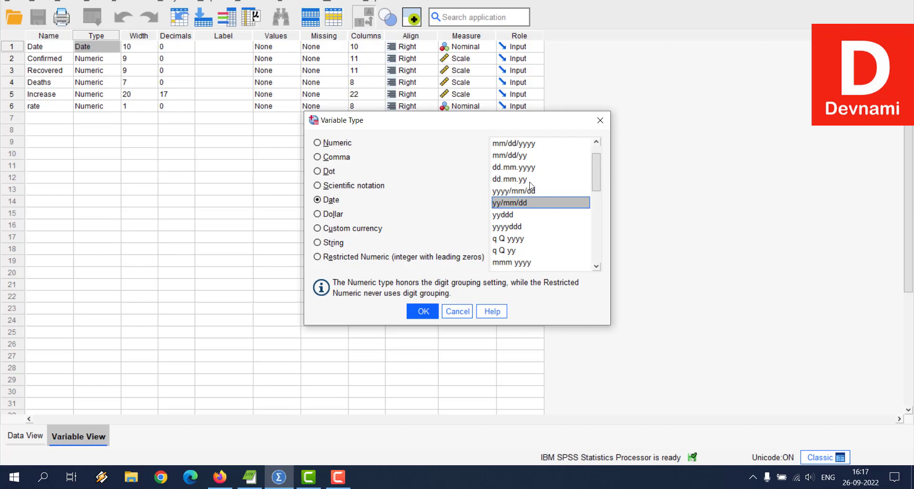
pyautogui.scroll(1, 530, 182)
pyautogui.click(508, 183)
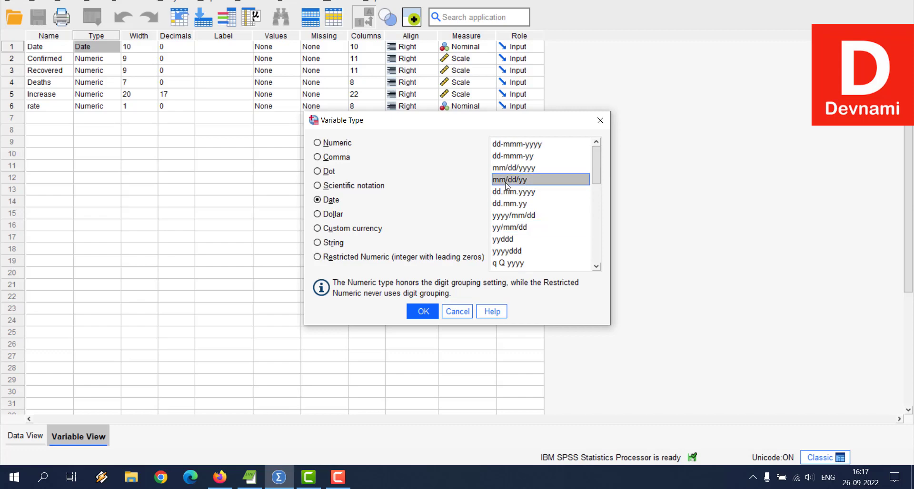
pyautogui.click(513, 174)
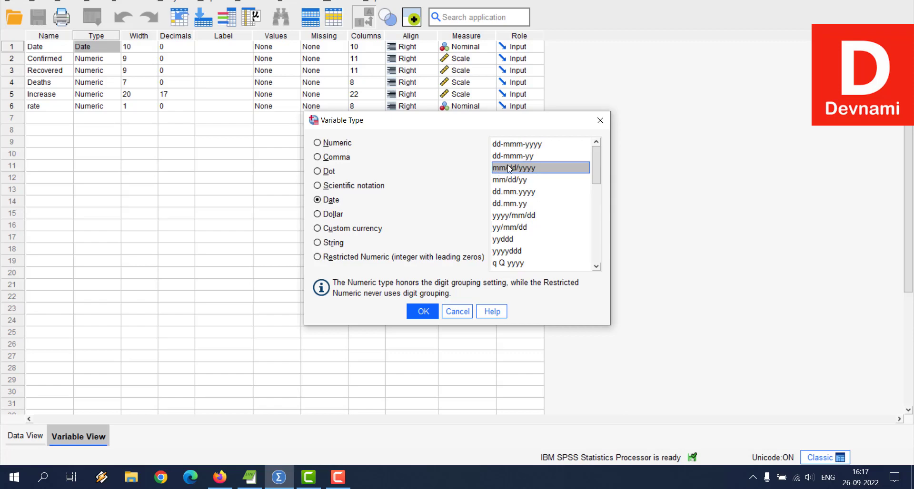
pyautogui.click(605, 125)
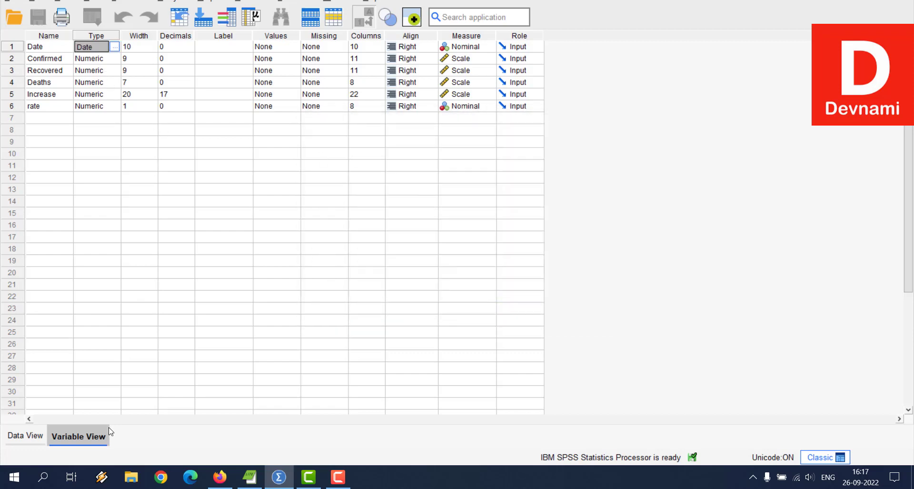
# Inspect the Increase values in the data sheet and the type options of the rate variable in the variable definitions.
pyautogui.click(23, 436)
pyautogui.scroll(20, 272, 111)
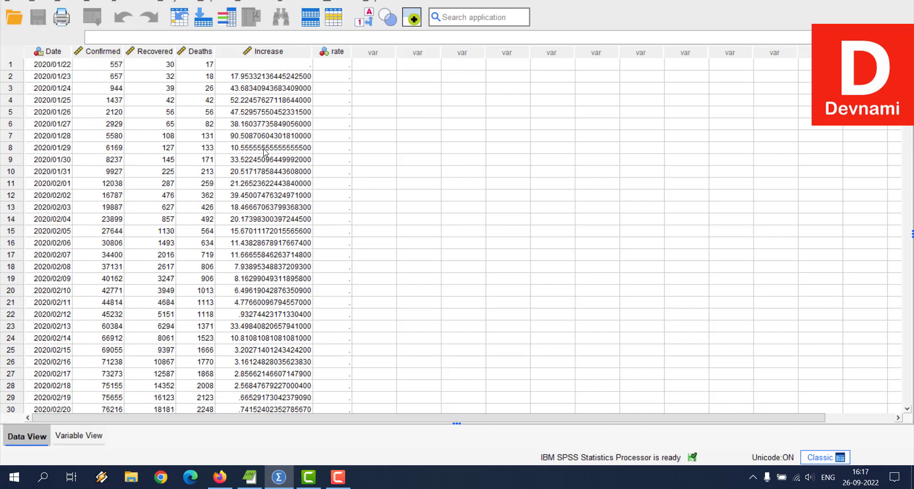
pyautogui.click(244, 149)
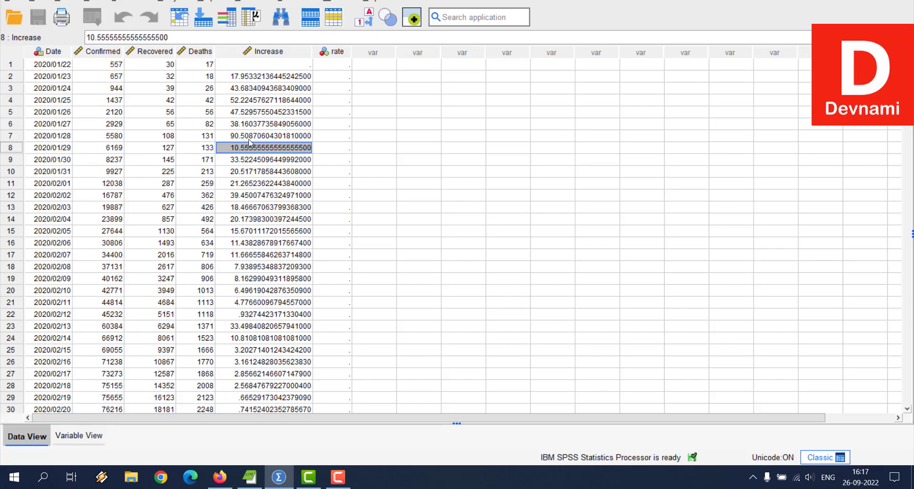
pyautogui.click(75, 438)
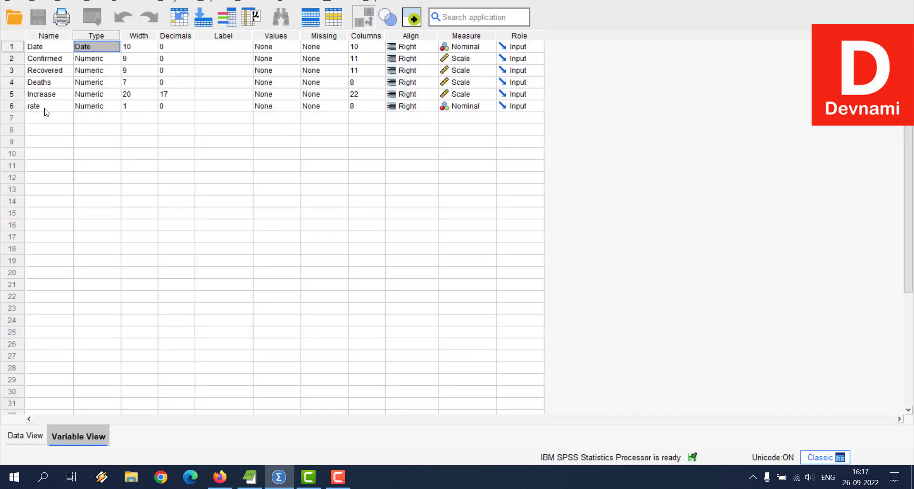
pyautogui.click(103, 107)
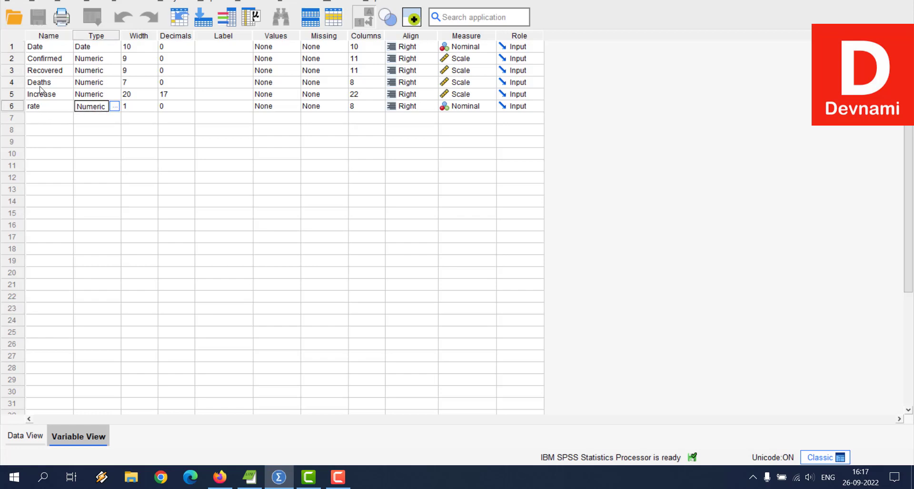
pyautogui.click(95, 87)
pyautogui.click(105, 108)
pyautogui.click(114, 106)
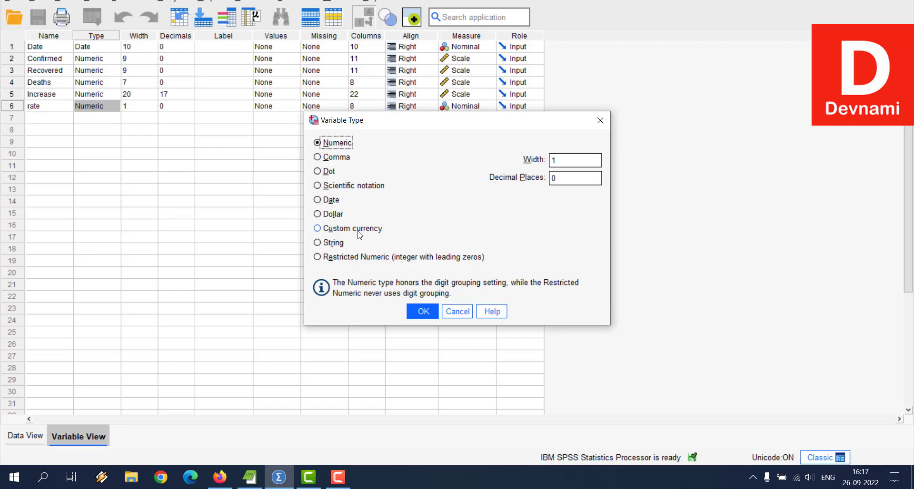
pyautogui.click(457, 311)
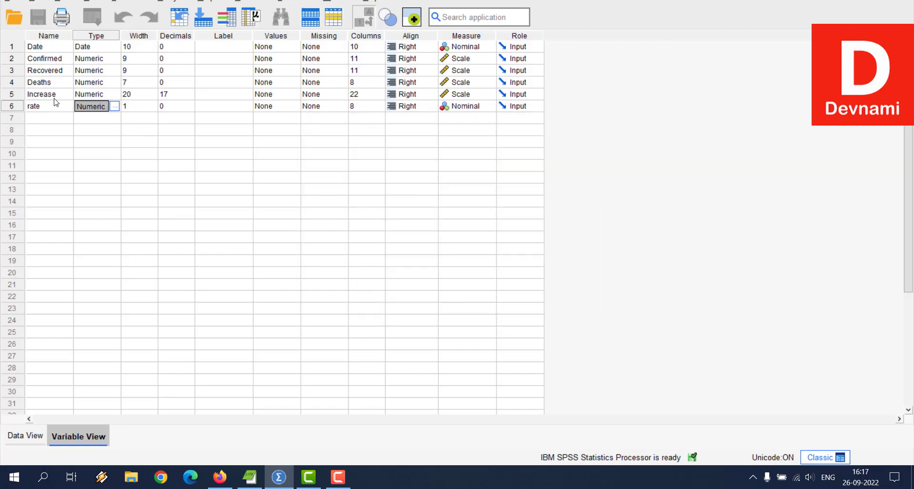
pyautogui.click(25, 436)
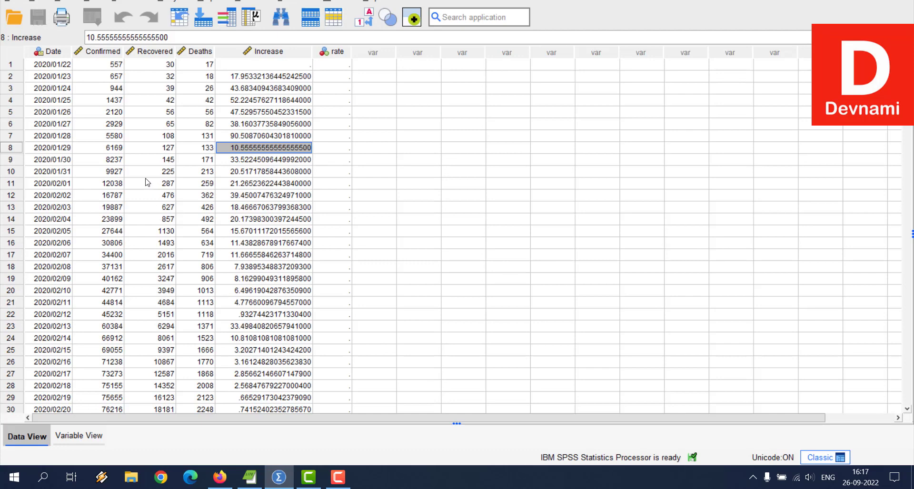
pyautogui.click(81, 433)
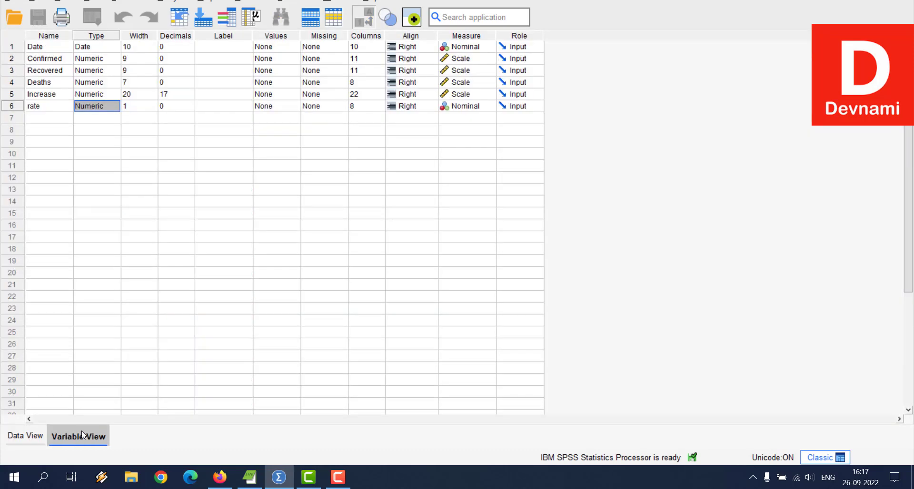
pyautogui.click(114, 107)
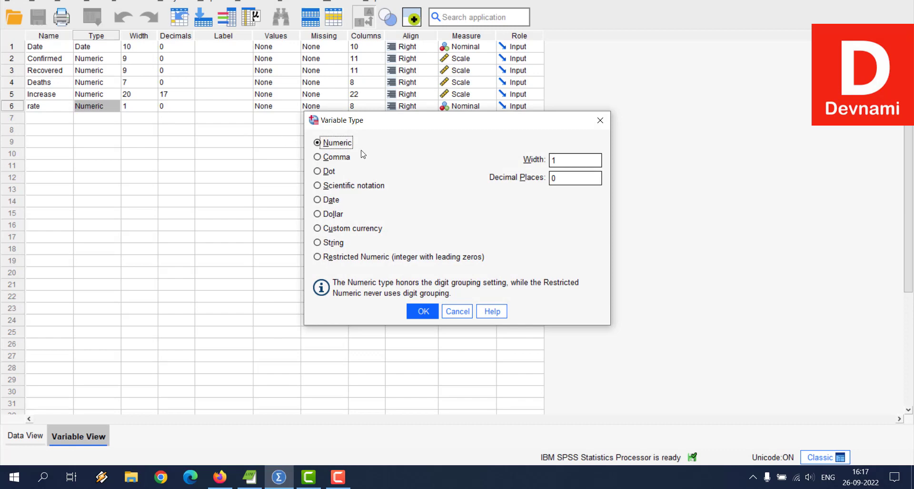
pyautogui.click(457, 311)
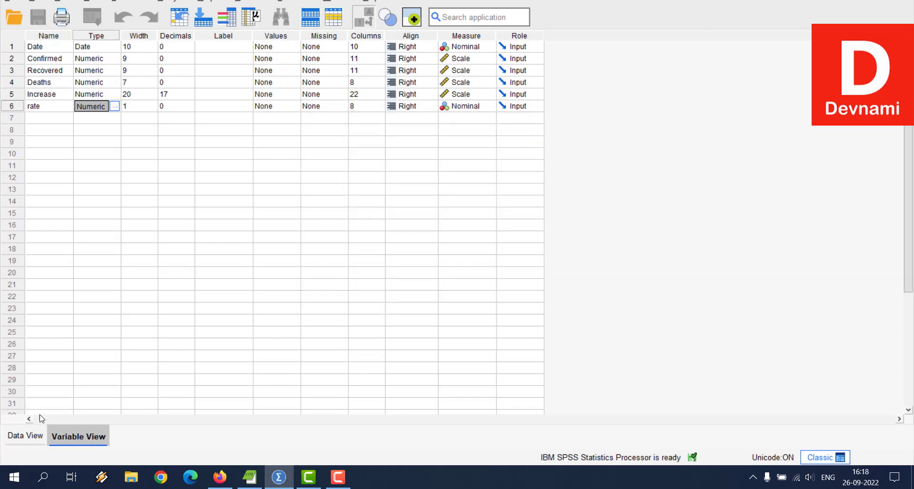
# Look through the data sheet from the first cases to the last, and return to the first case.
pyautogui.click(27, 437)
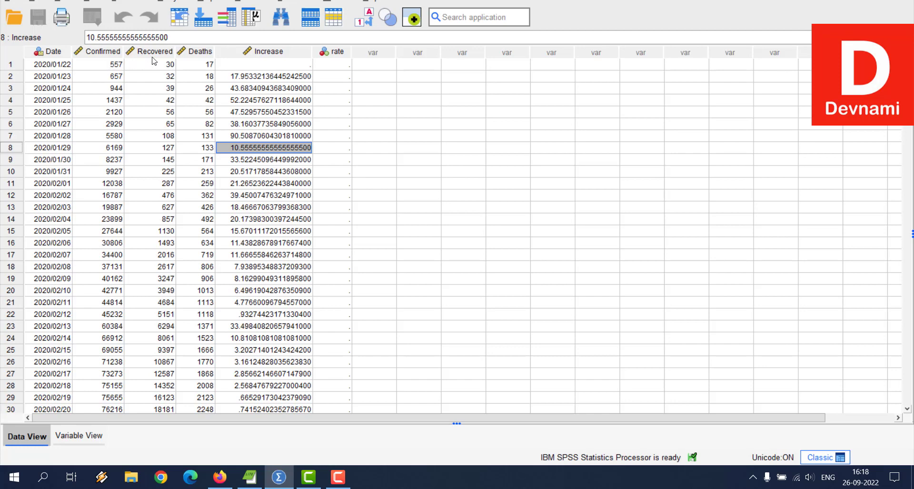
pyautogui.click(238, 69)
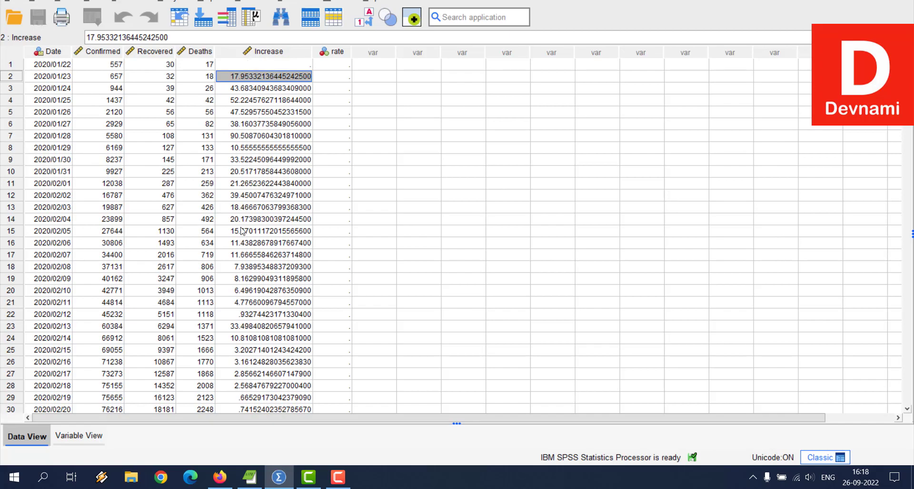
pyautogui.scroll(-20, 286, 232)
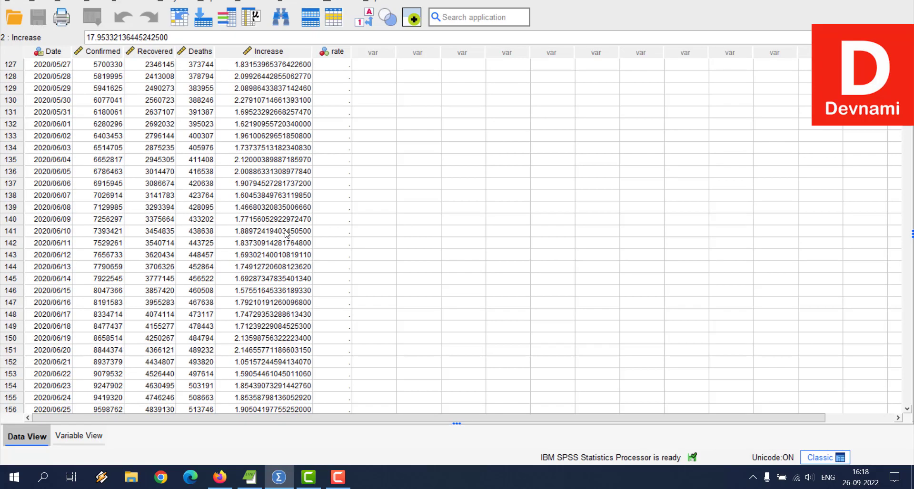
pyautogui.scroll(-4, 286, 231)
pyautogui.moveTo(907, 136); pyautogui.dragTo(908, 399)
pyautogui.scroll(20, 557, 221)
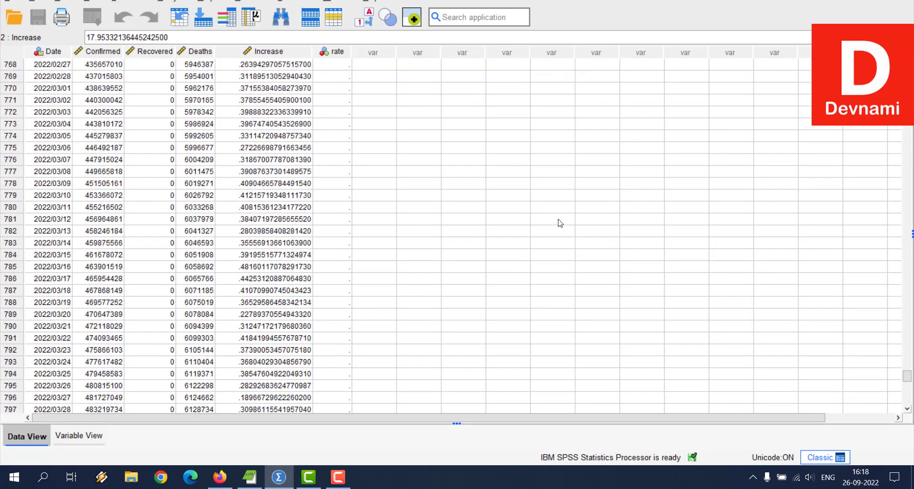
pyautogui.scroll(20, 560, 222)
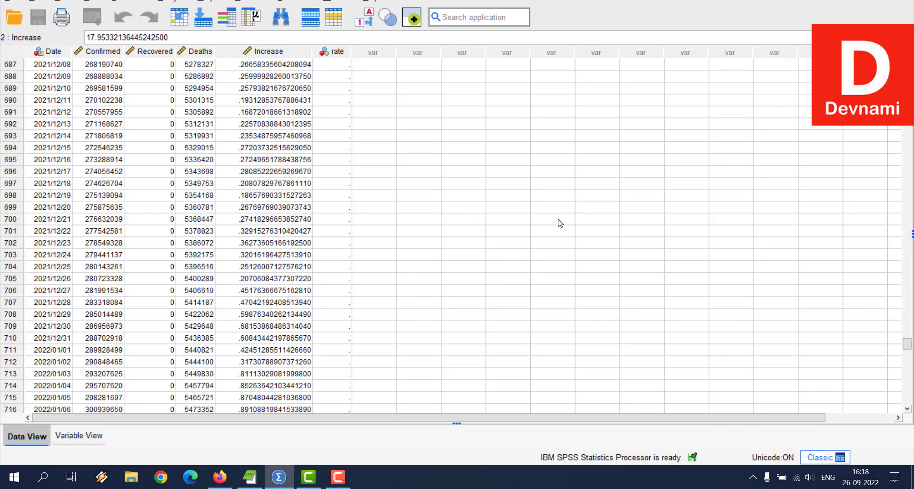
pyautogui.scroll(20, 560, 223)
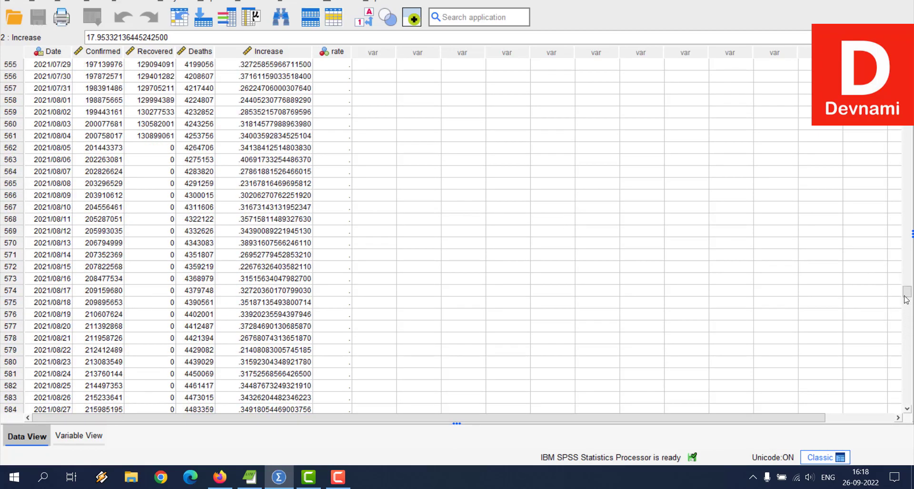
pyautogui.moveTo(908, 295); pyautogui.dragTo(909, 66)
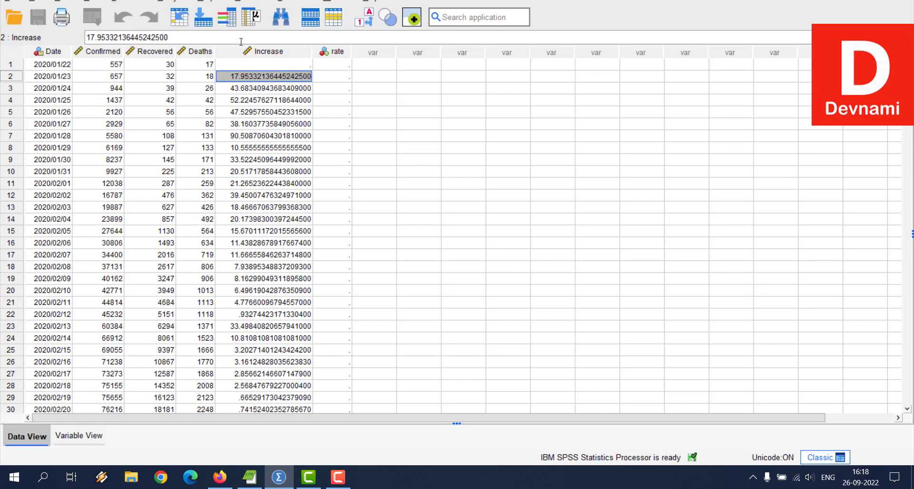
# Set up a Case Summaries report with Date and Deaths as the variables to summarize.
pyautogui.click(178, 3)
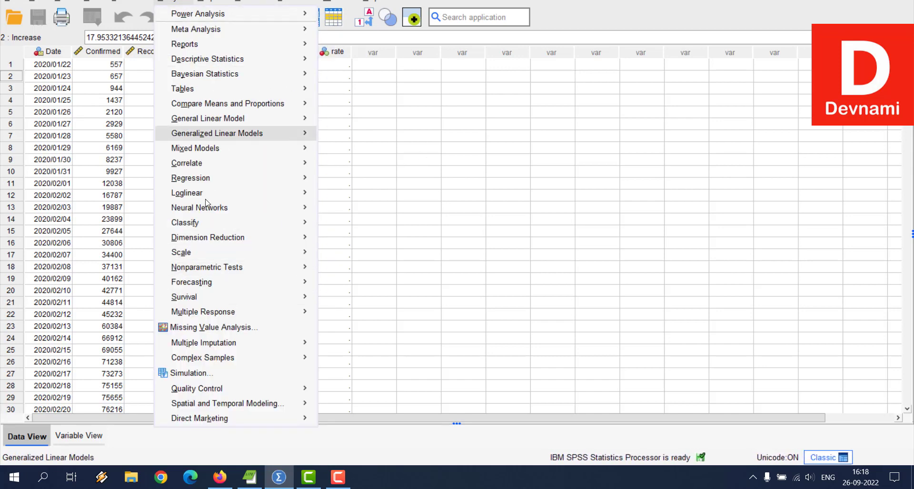
pyautogui.moveTo(239, 222)
pyautogui.moveTo(238, 177)
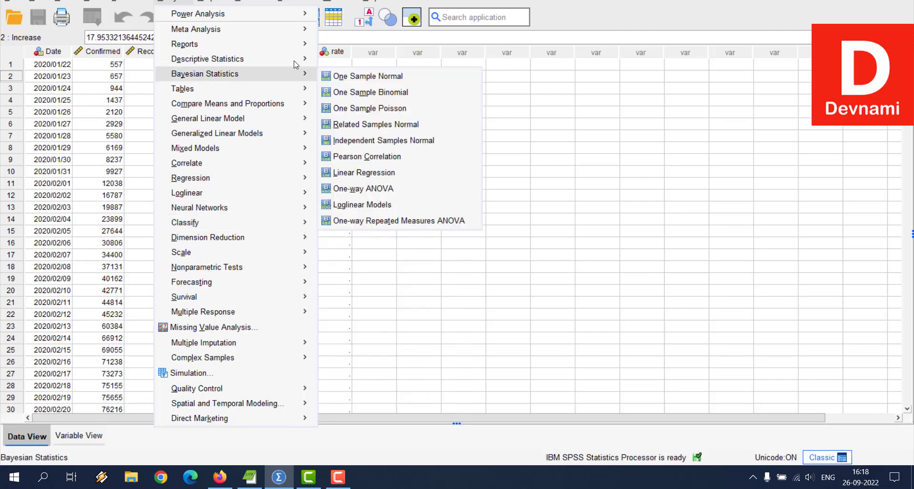
pyautogui.moveTo(292, 45)
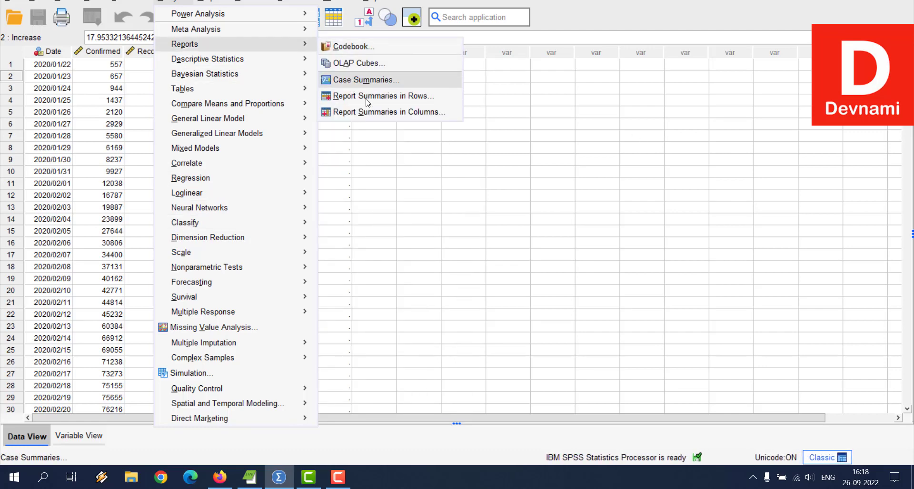
pyautogui.click(362, 80)
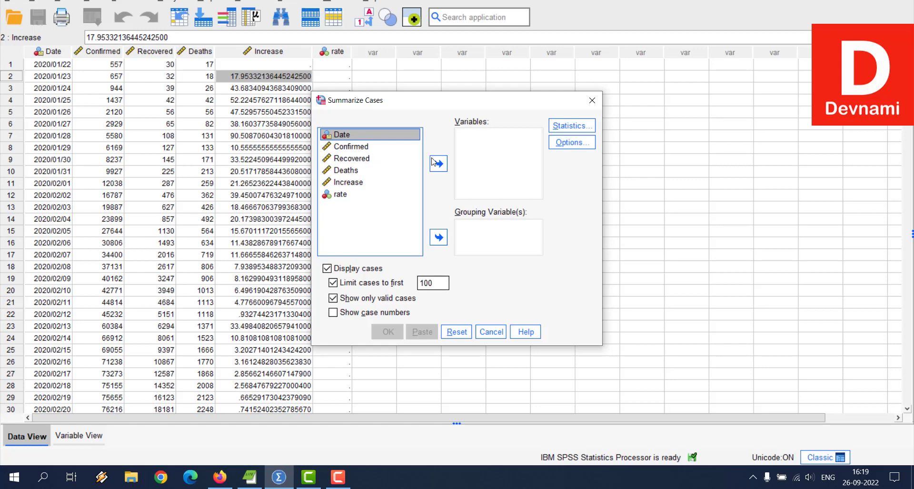
pyautogui.click(432, 162)
pyautogui.click(353, 161)
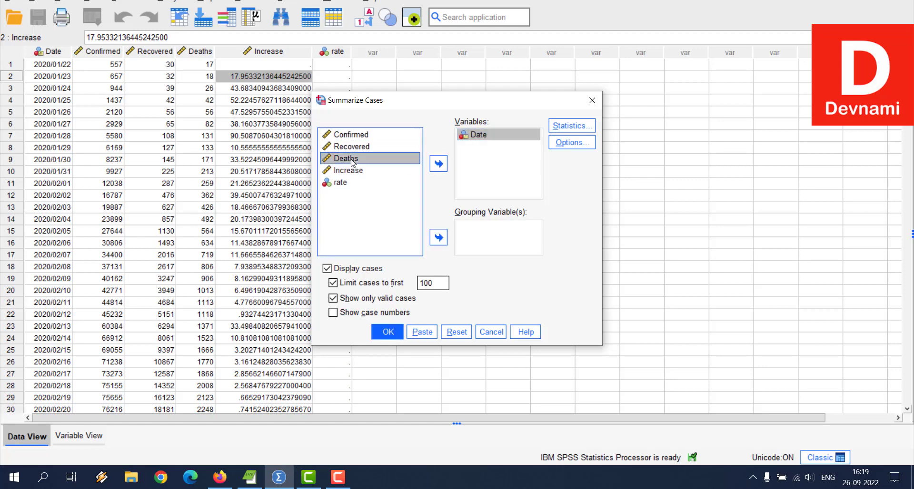
pyautogui.click(438, 164)
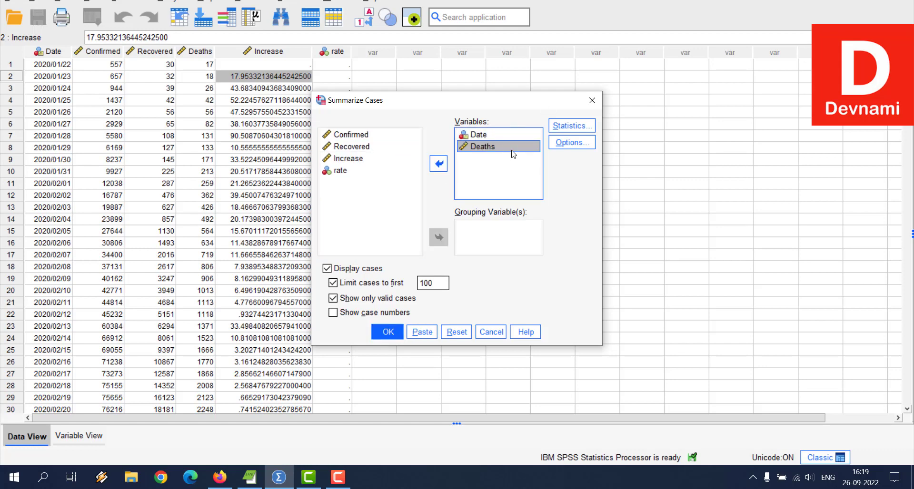
# Generate the case summaries report with its default statistics, and move and enlarge the output window to show more of its tables.
pyautogui.click(560, 131)
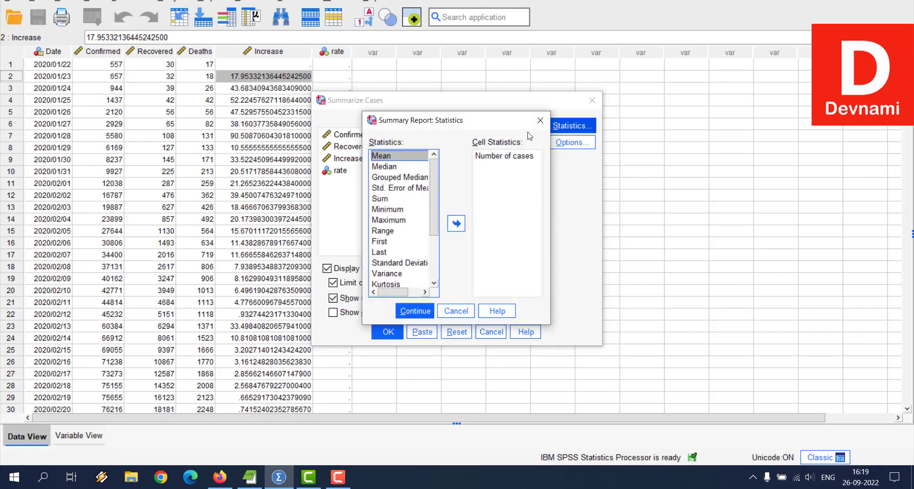
pyautogui.click(541, 121)
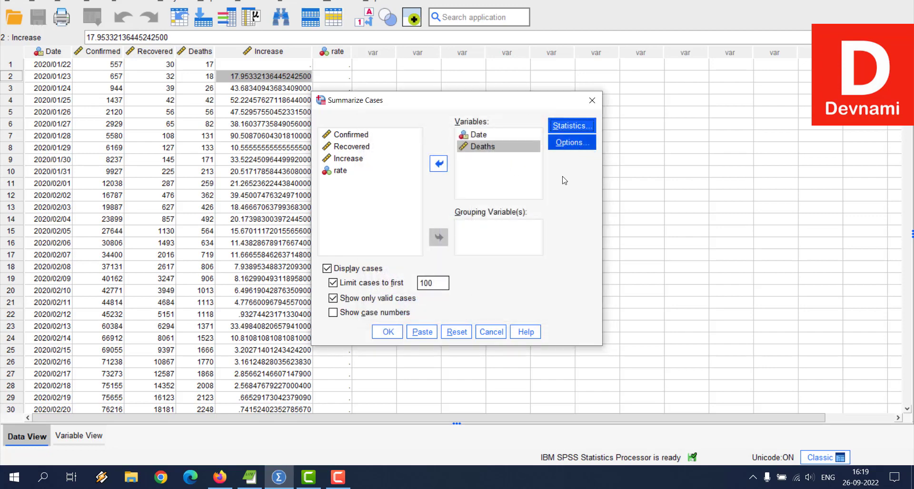
pyautogui.click(400, 331)
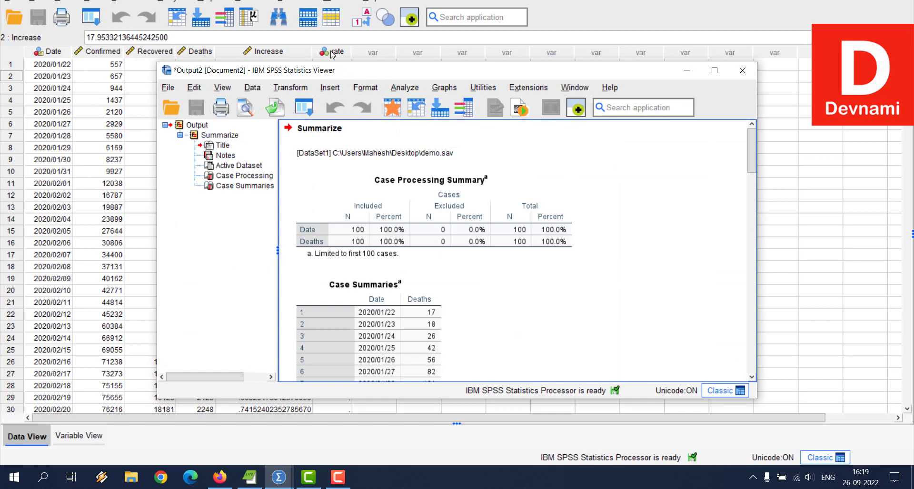
pyautogui.moveTo(346, 73); pyautogui.dragTo(313, 24)
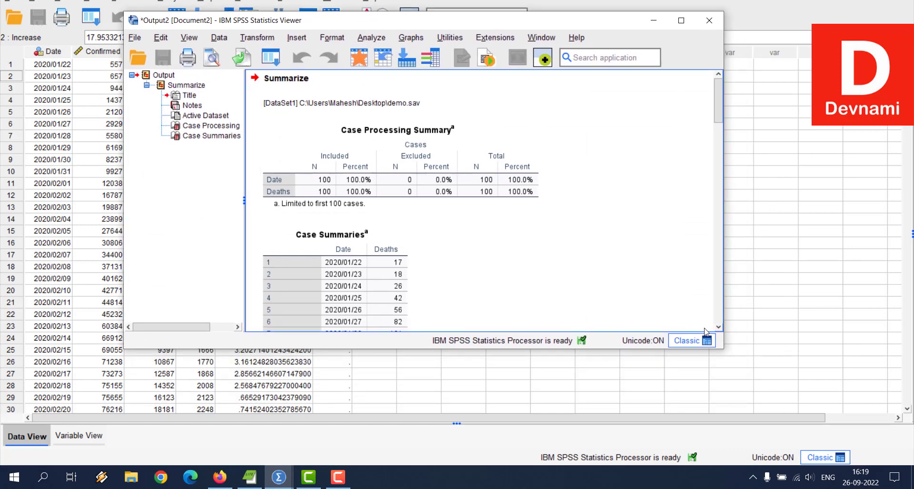
pyautogui.moveTo(727, 350); pyautogui.dragTo(847, 392)
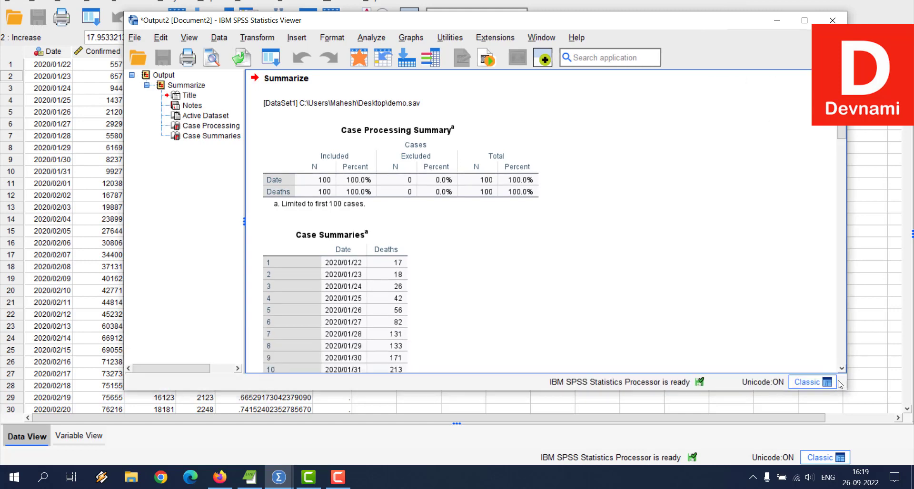
# Review the Case Summaries table of Date and Deaths down to its last case, and close the output without saving it.
pyautogui.scroll(-2, 631, 192)
pyautogui.scroll(-20, 631, 192)
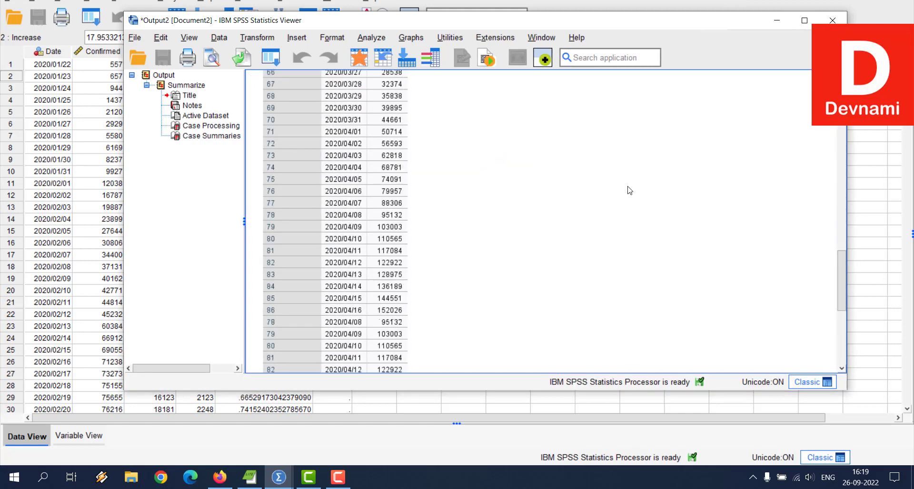
pyautogui.scroll(20, 629, 191)
pyautogui.scroll(10, 630, 190)
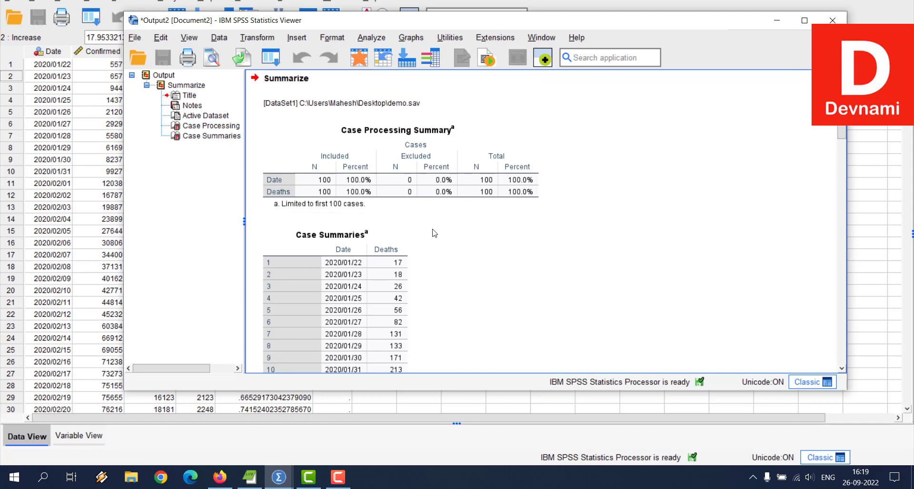
pyautogui.scroll(-5, 432, 231)
pyautogui.scroll(-15, 521, 196)
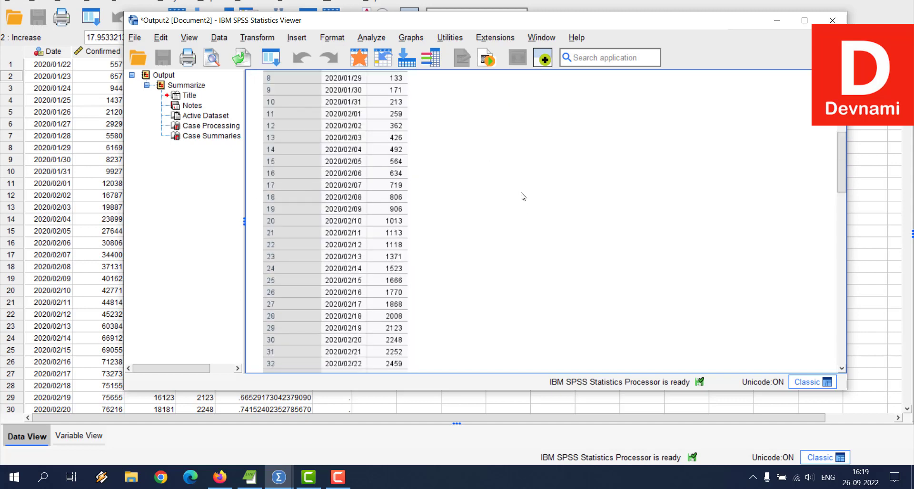
pyautogui.scroll(-3, 519, 190)
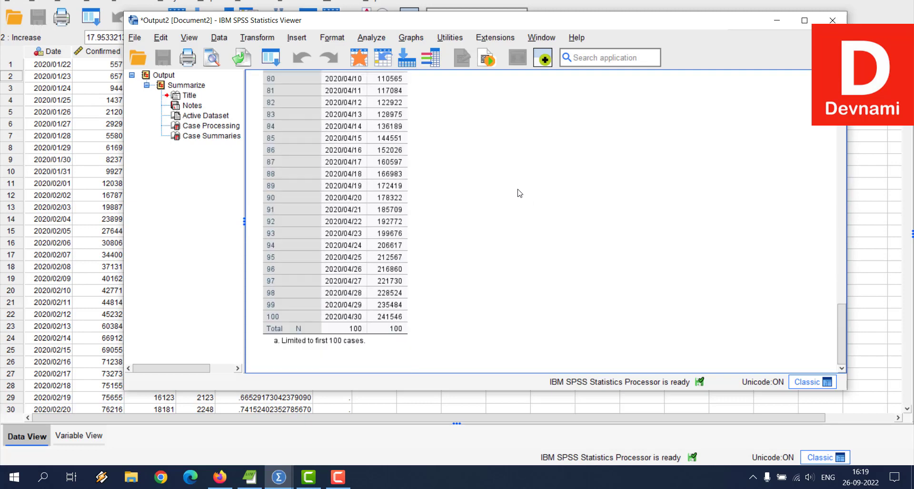
pyautogui.scroll(15, 520, 193)
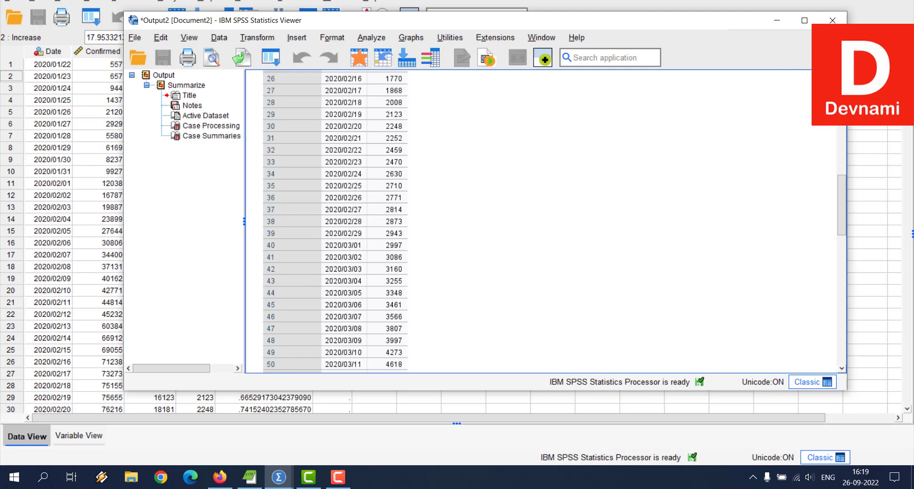
pyautogui.click(832, 20)
pyautogui.click(485, 224)
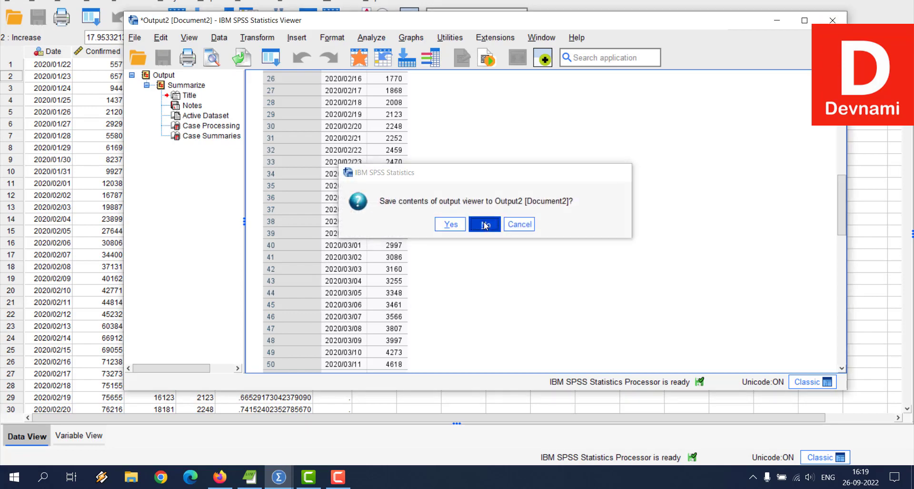
# Switch to Firefox, examine worldwide-aggregate.csv in the data folder of GitHub's covid-19 repository, and return to the repository's main page.
pyautogui.click(224, 475)
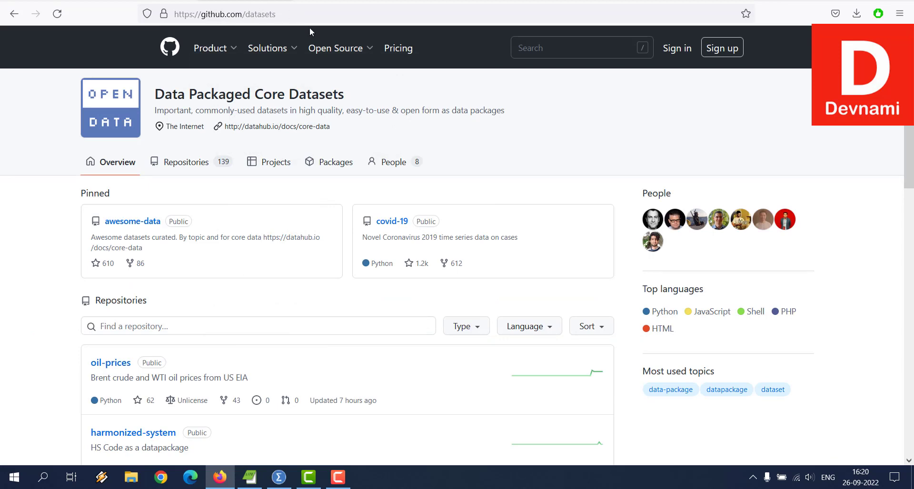
pyautogui.click(386, 237)
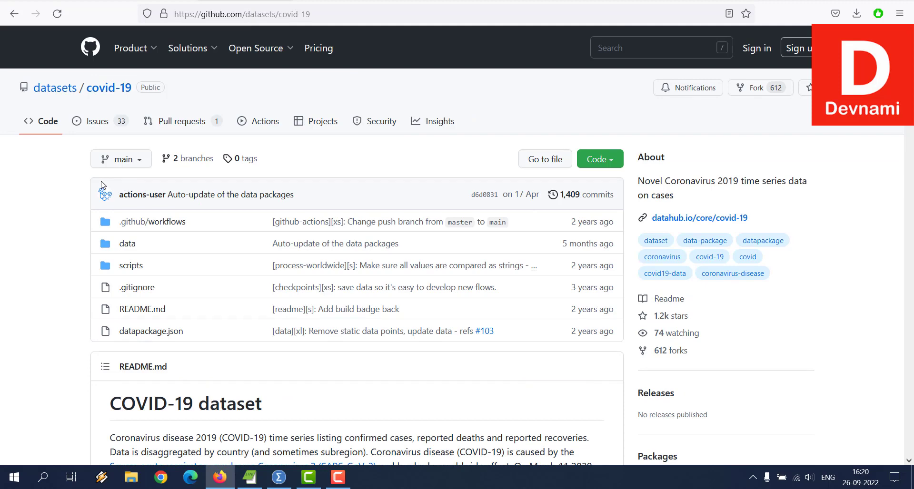
pyautogui.click(127, 243)
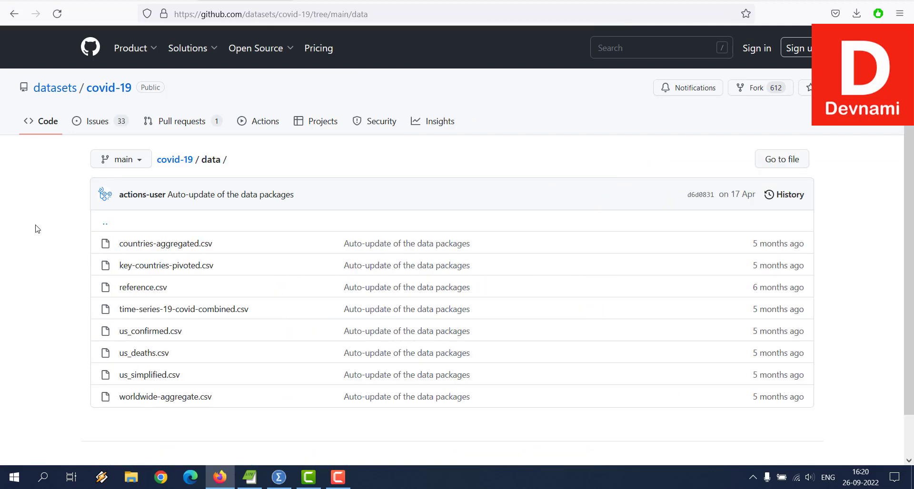
pyautogui.click(176, 398)
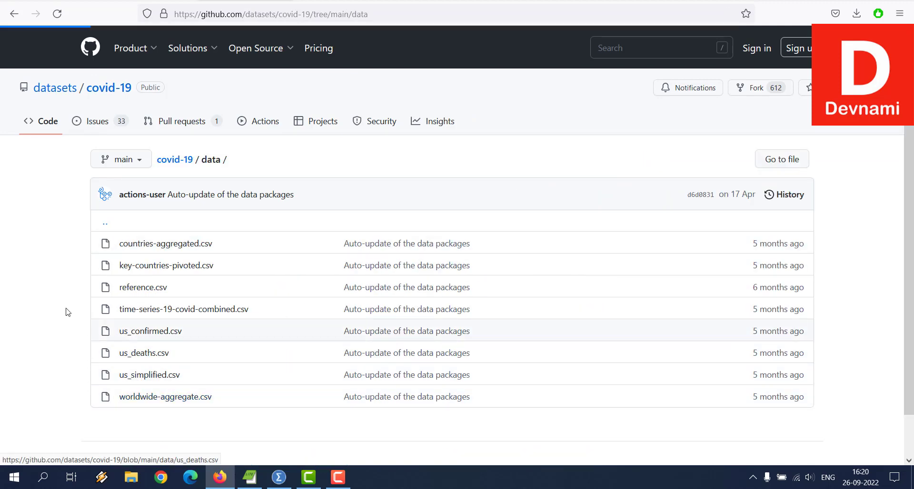
pyautogui.scroll(-4, 152, 164)
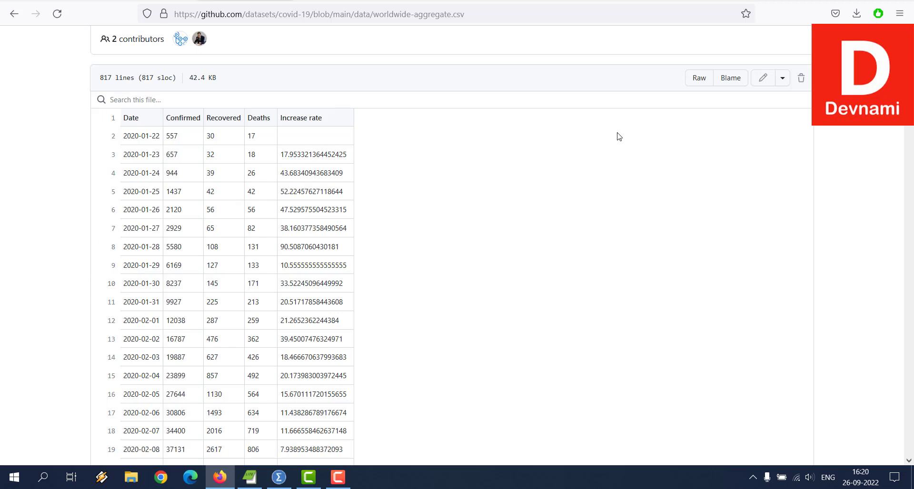
pyautogui.scroll(4, 395, 116)
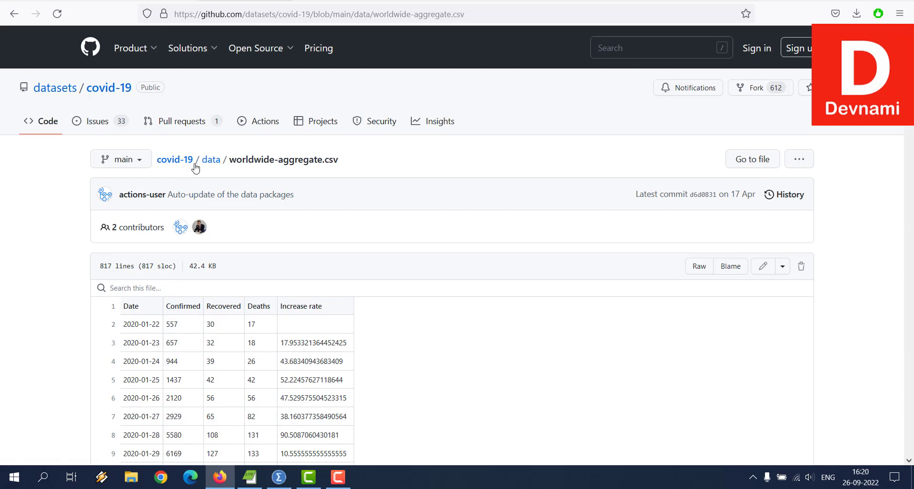
pyautogui.click(175, 161)
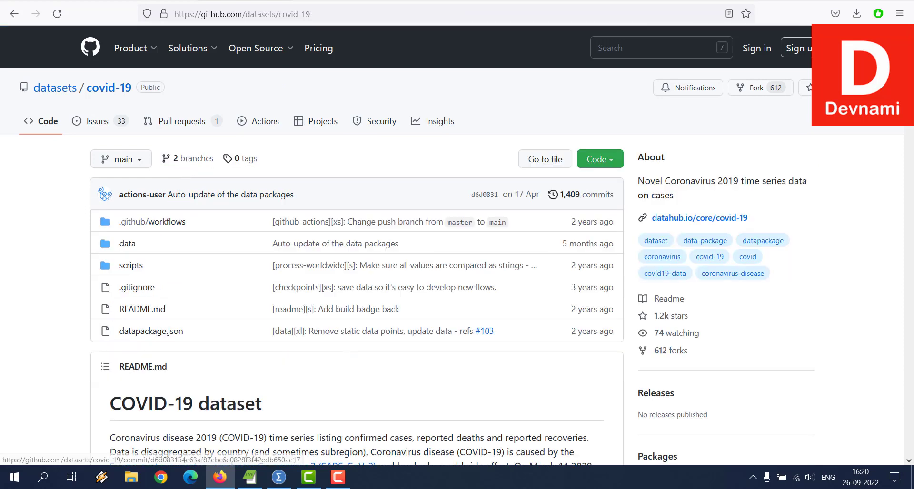
# Find the DownGit page for GitHub downloads with a web search for gitdown, and return to the SPSS Statistics data sheet.
pyautogui.hotkey('ctrl', 't')
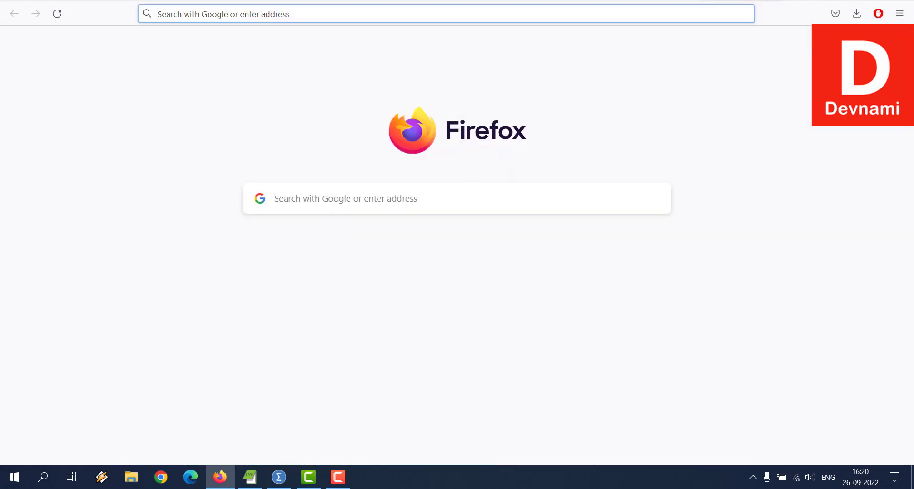
pyautogui.write('gitdown')
pyautogui.press('Return')
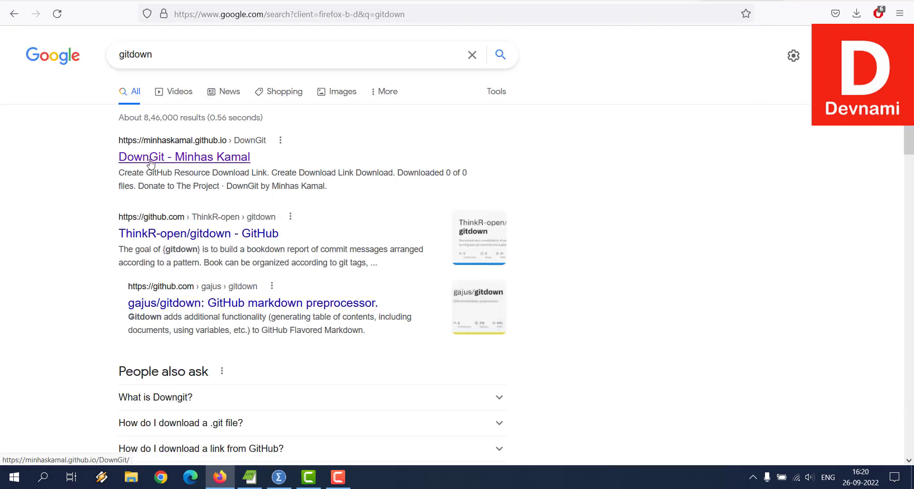
pyautogui.click(150, 163)
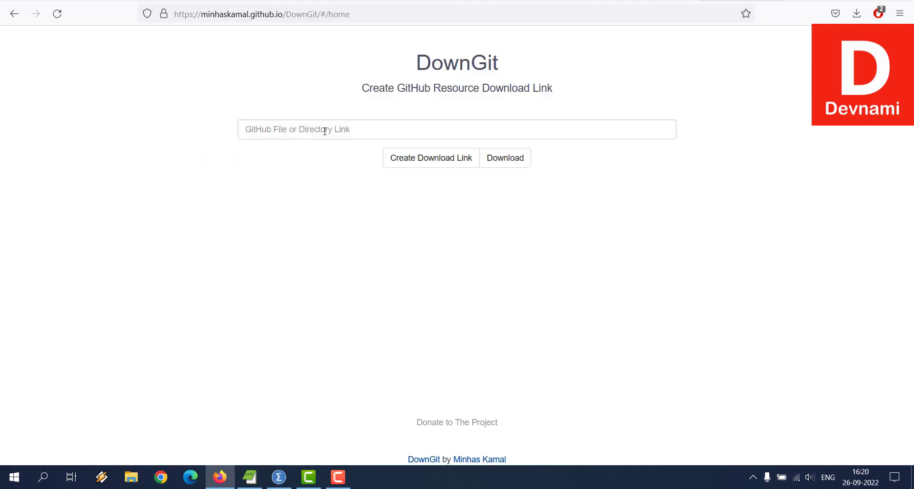
pyautogui.click(325, 131)
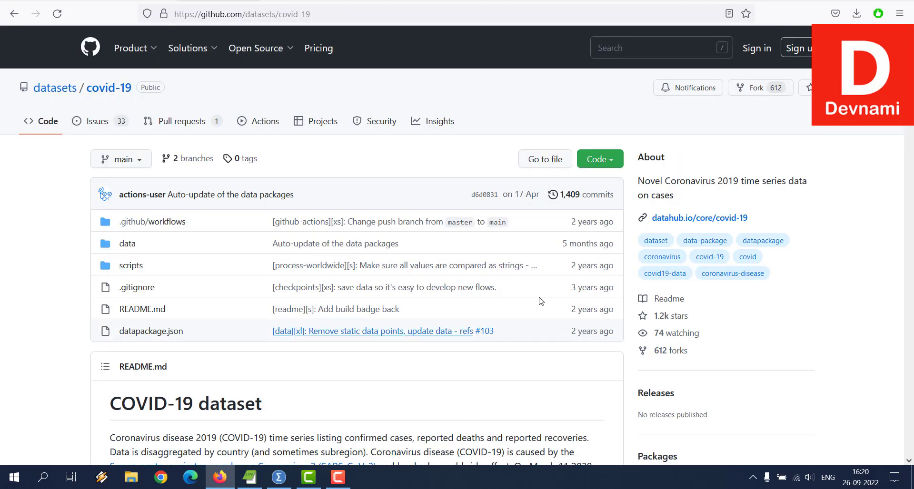
pyautogui.click(220, 478)
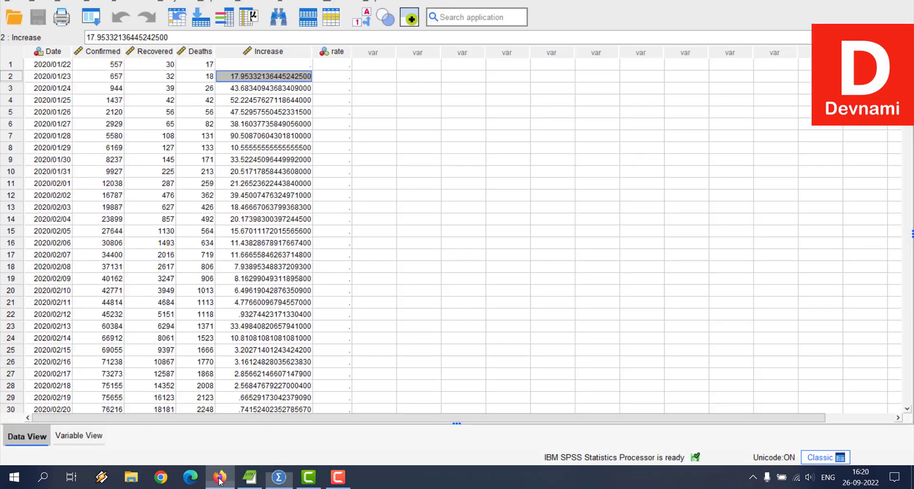